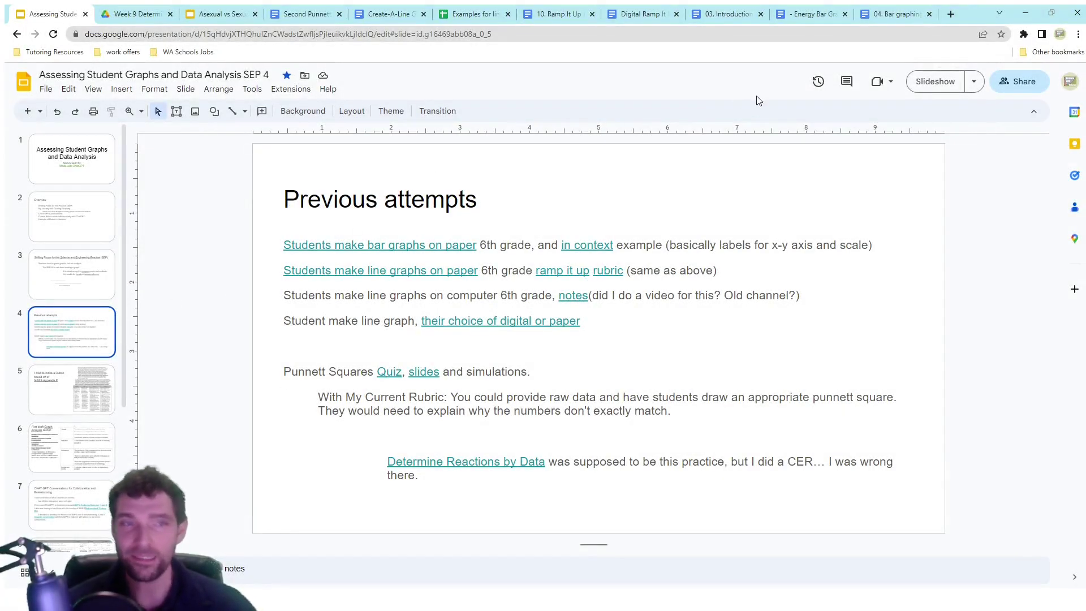
Review the Bar Graphing Skills worksheet with its graph checklist and grid, and open the Energy Bar Graphs Rubric.
left_click(906, 15)
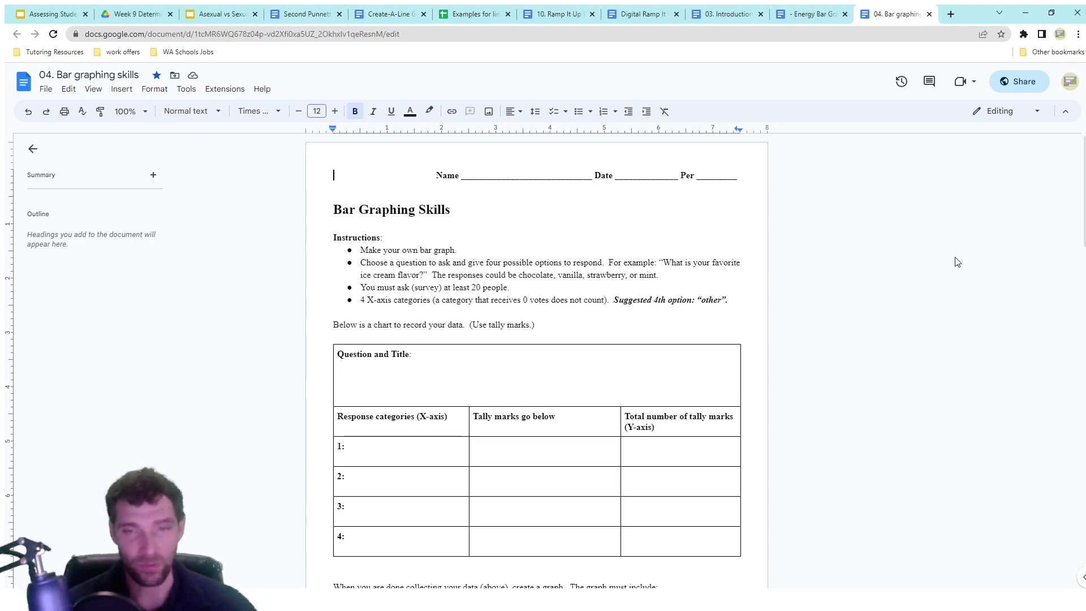
middle_click(925, 294)
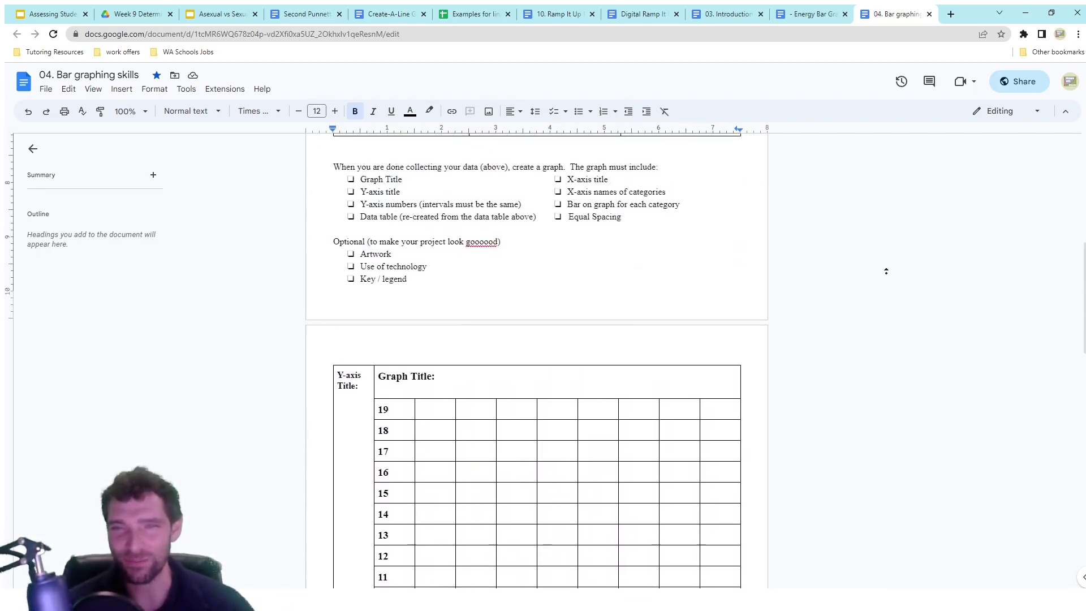
left_click(848, 249)
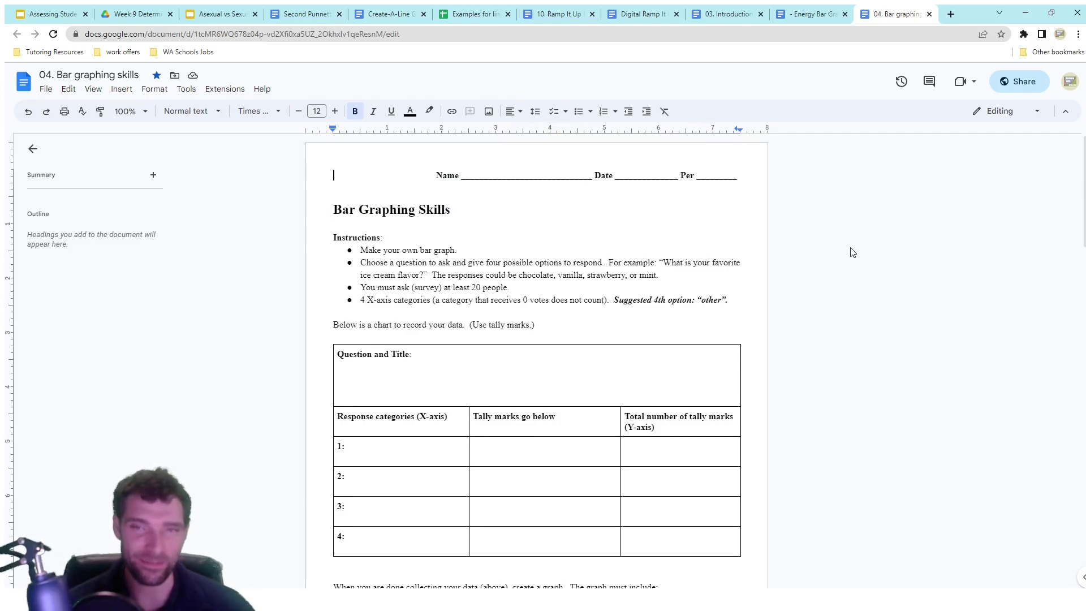
left_click(814, 14)
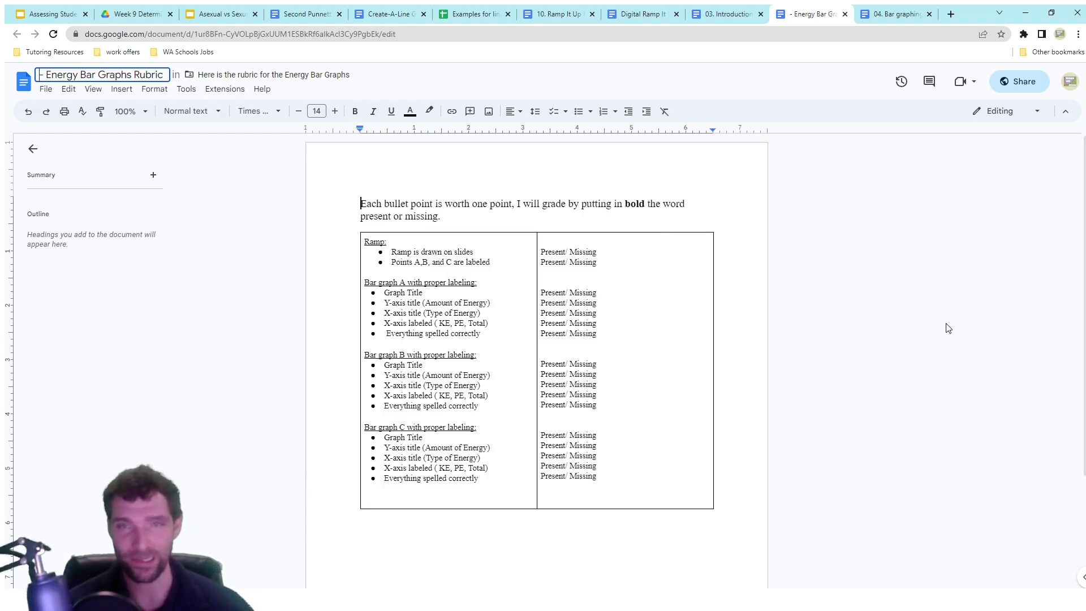
Read through the Introduction to line graphs worksheet, from the notes and both graphing parts to the Teaching Notes.
left_click(728, 14)
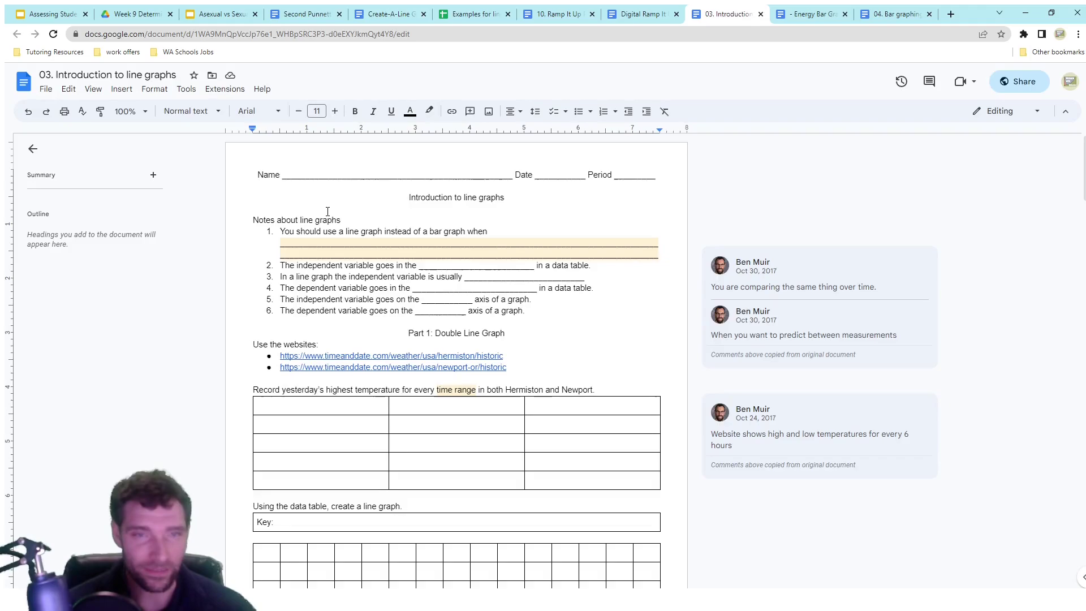
scroll(311, 329, "down", 1)
scroll(312, 330, "down", 5)
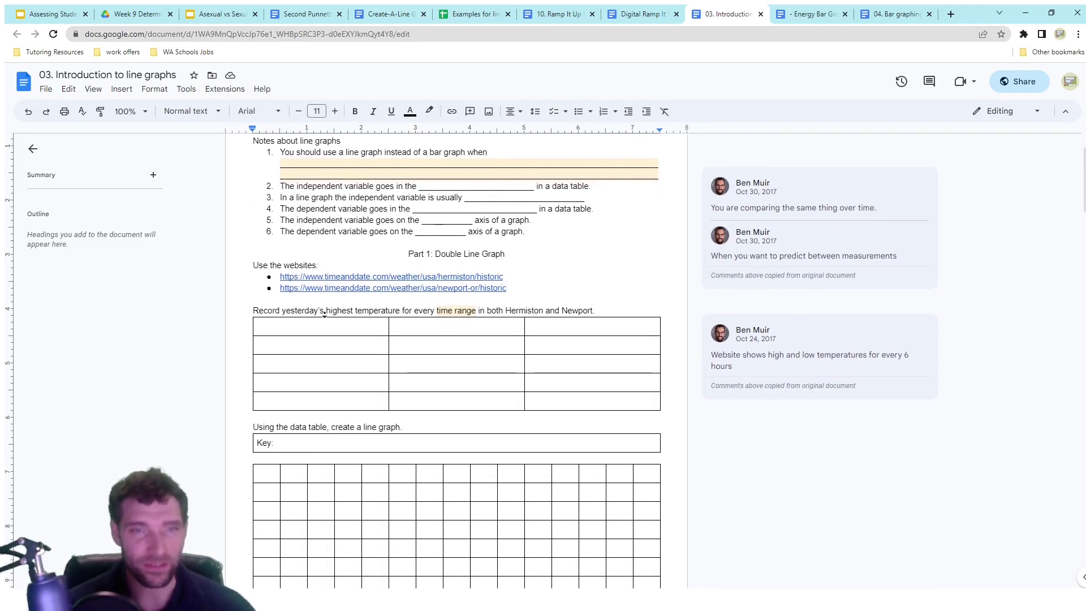
scroll(325, 315, "down", 4)
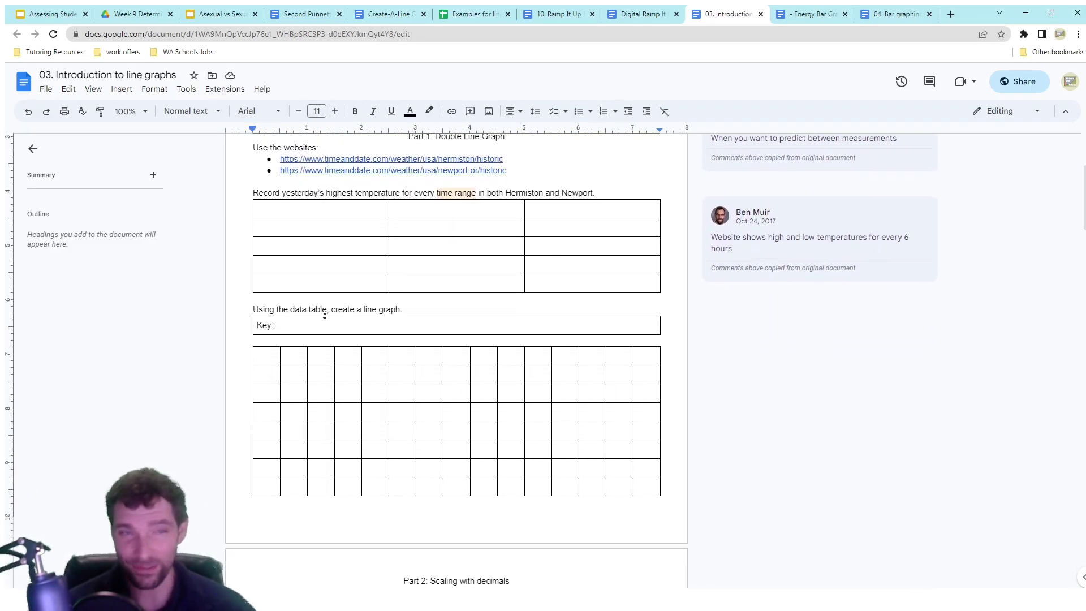
scroll(325, 316, "down", 6)
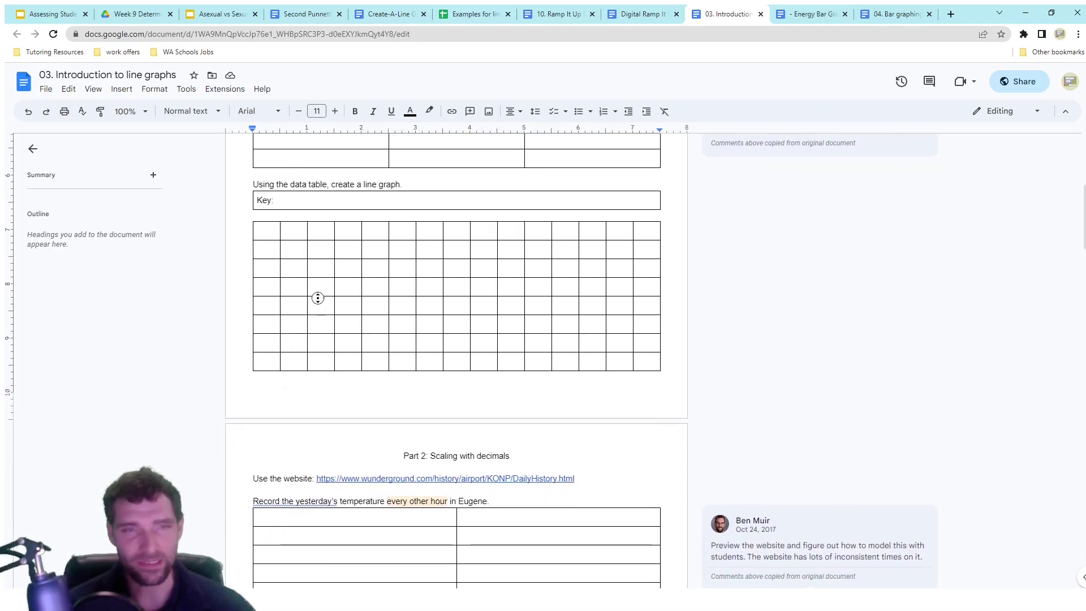
scroll(322, 352, "down", 10)
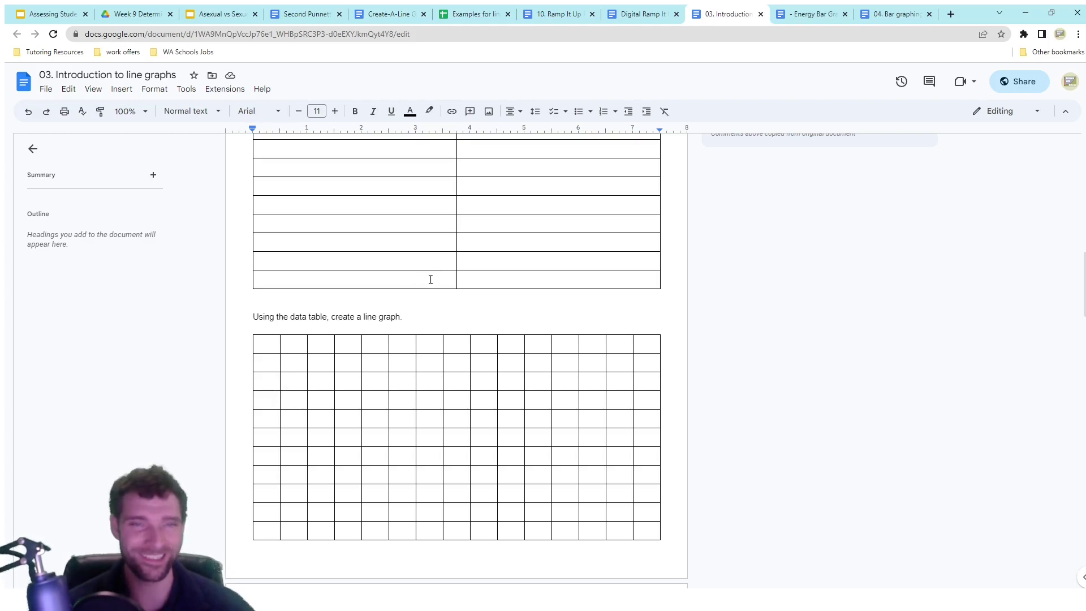
scroll(430, 280, "down", 4)
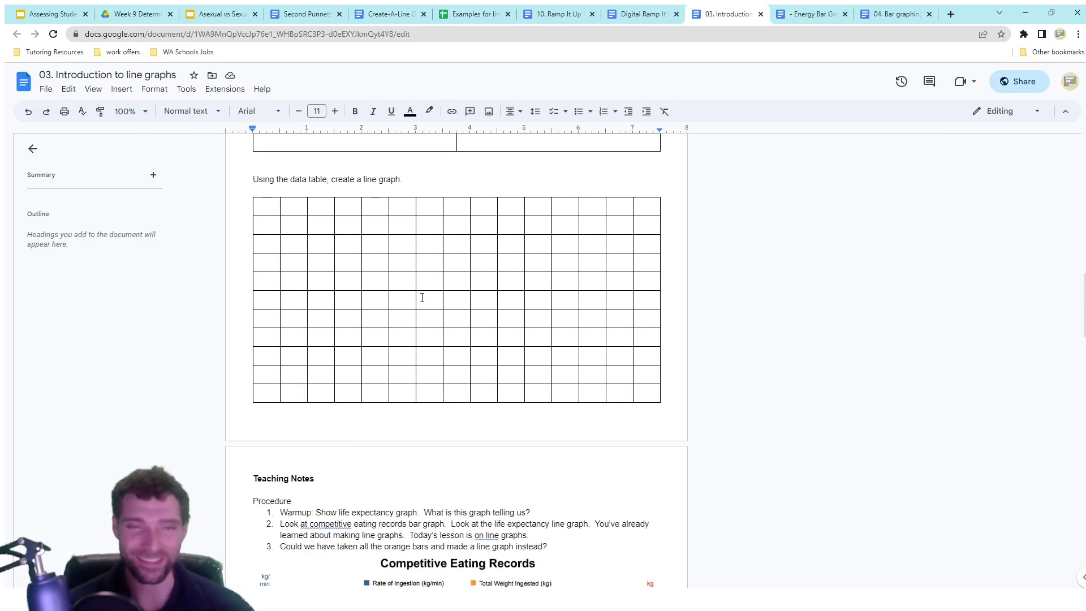
Examine the Digital Ramp It Up Rubric and read the Ramp It Up Poster document through to its scoring rubric.
left_click(648, 18)
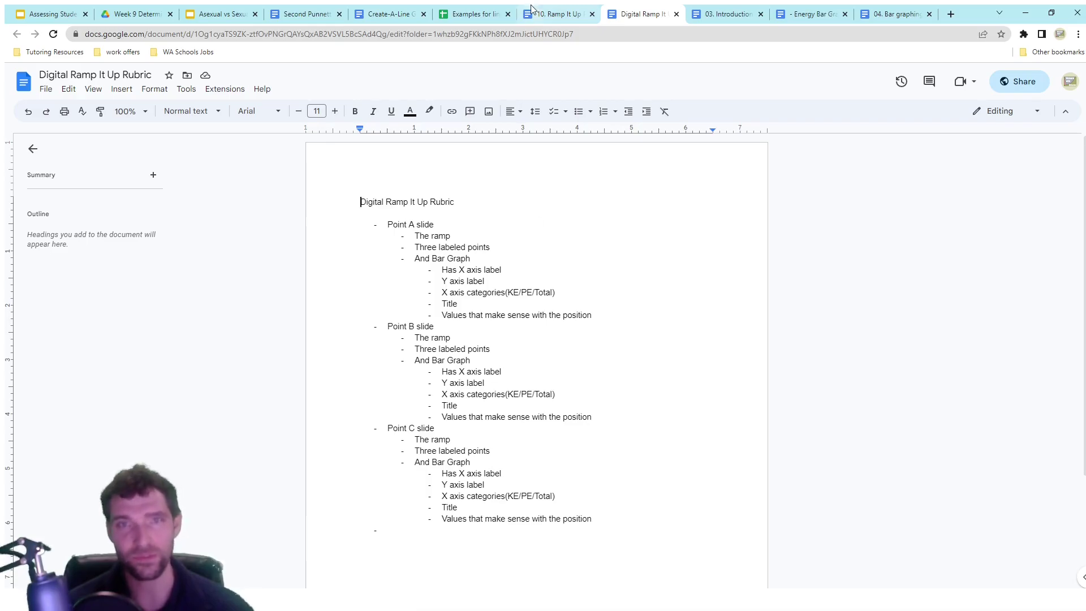
left_click(553, 11)
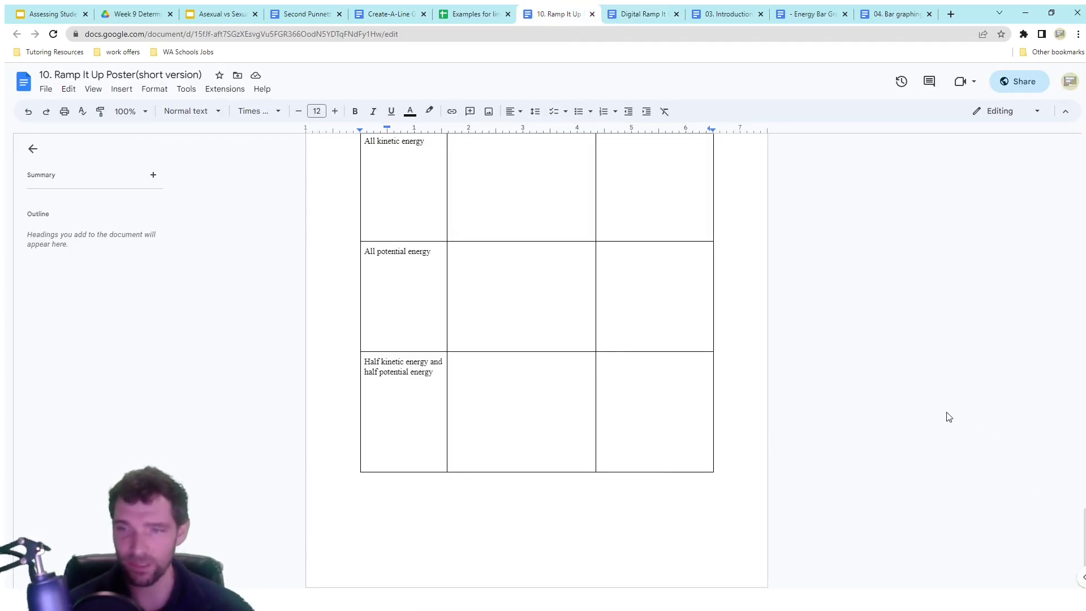
scroll(867, 317, "up", 15)
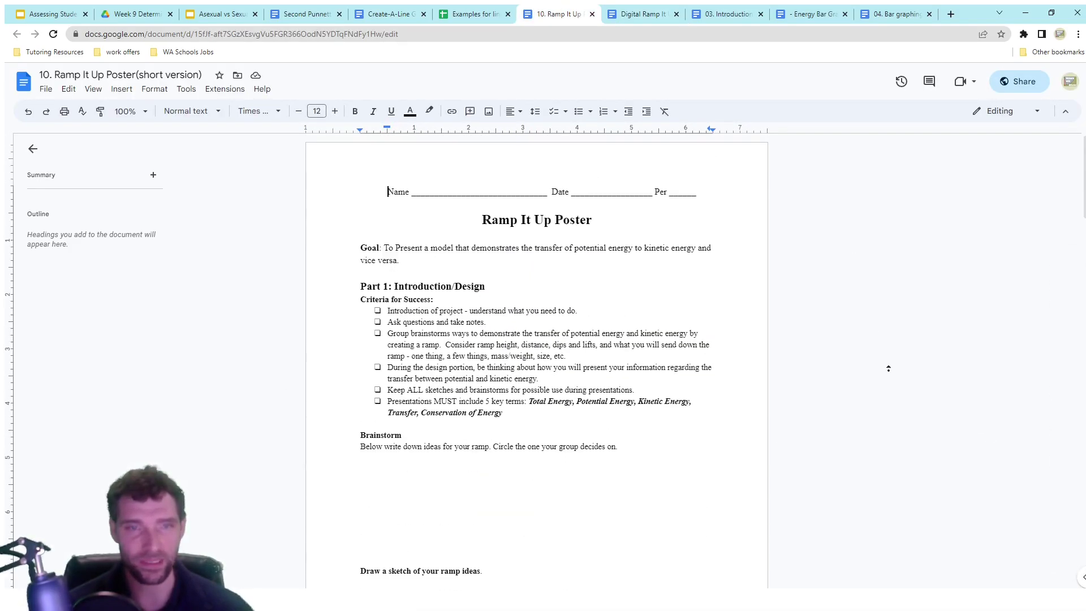
scroll(894, 405, "down", 2)
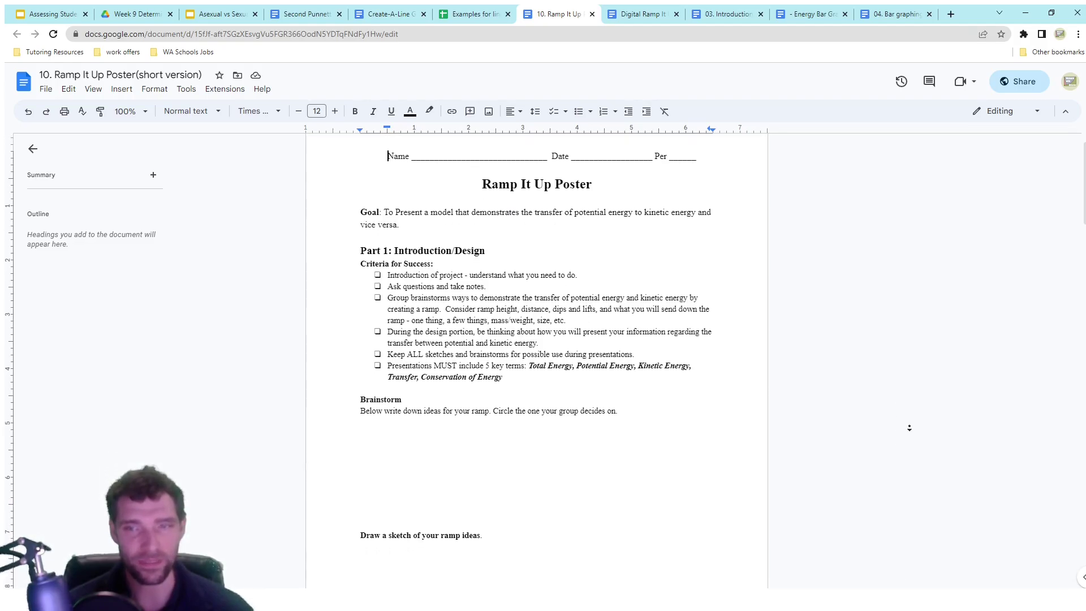
scroll(908, 439, "down", 8)
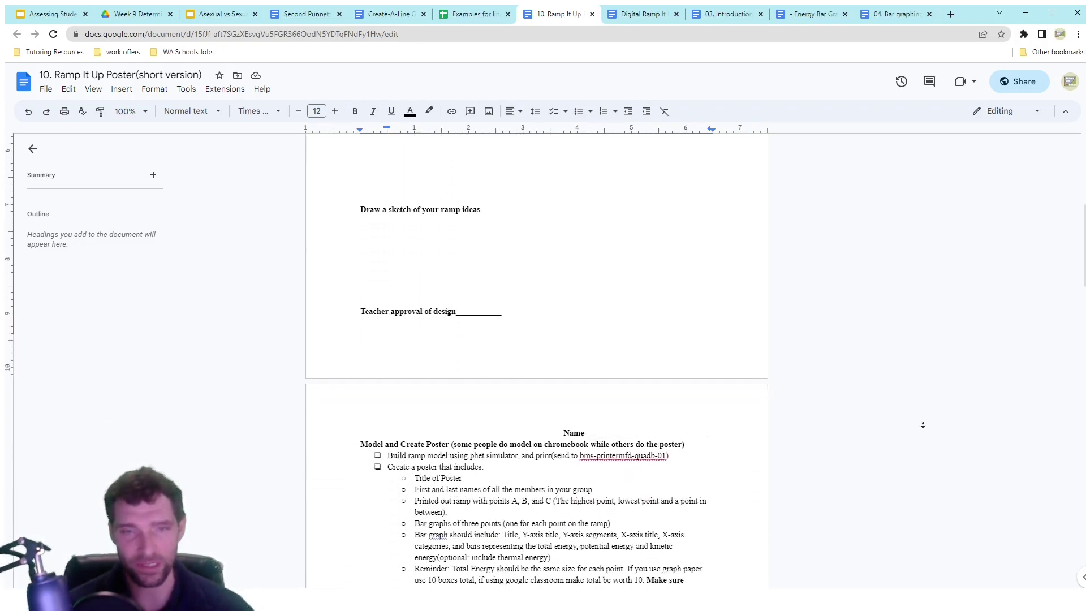
scroll(926, 447, "down", 4)
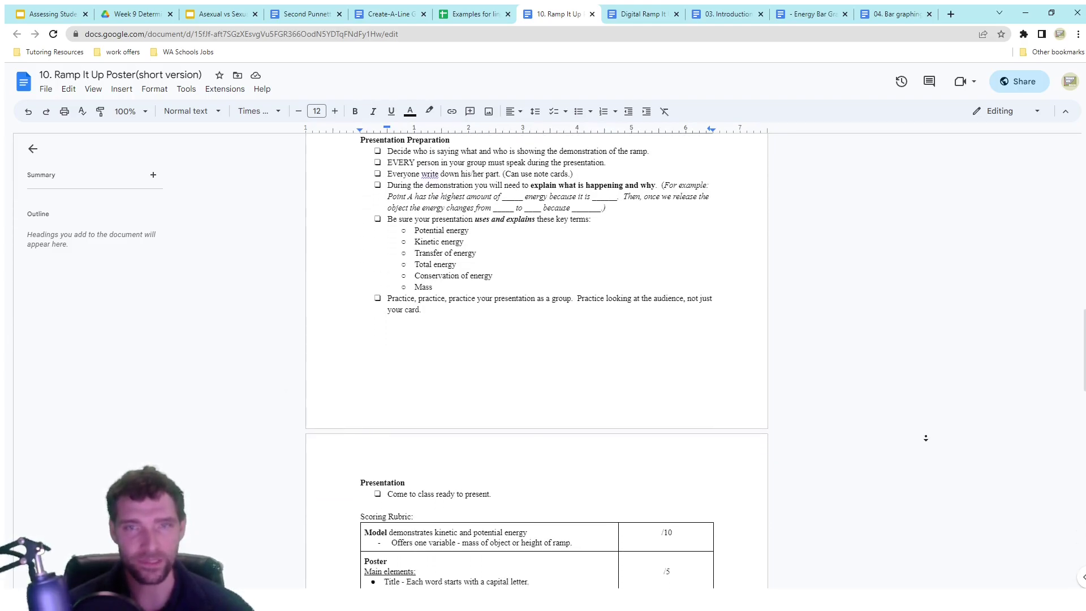
scroll(926, 438, "down", 2)
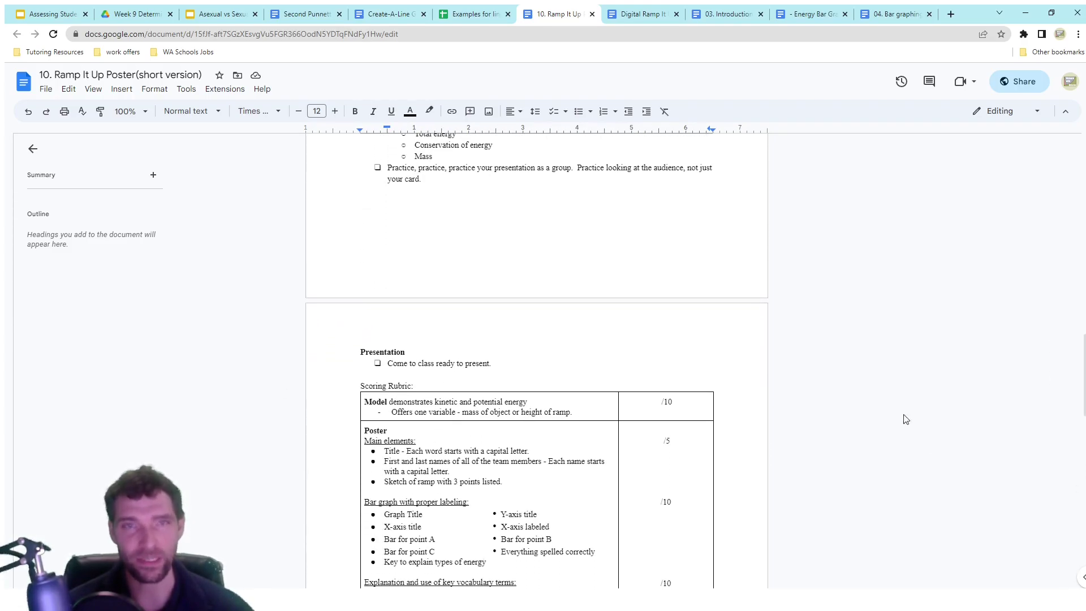
View the temperature chart in the line graph examples spreadsheet and read the Create-A-Line Graph Project's criteria and scoring.
left_click(486, 14)
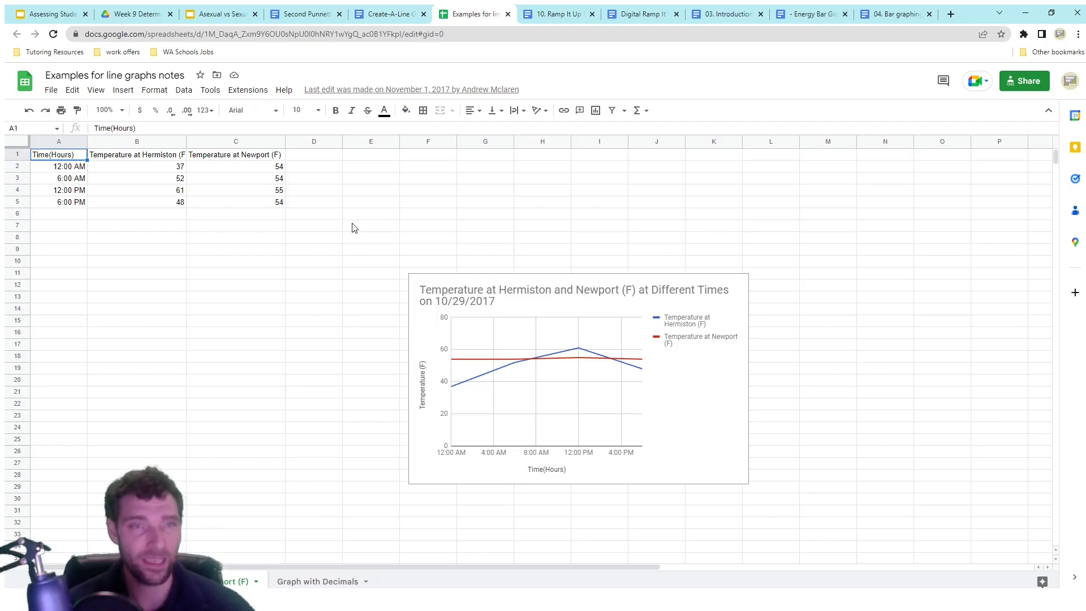
left_click(391, 15)
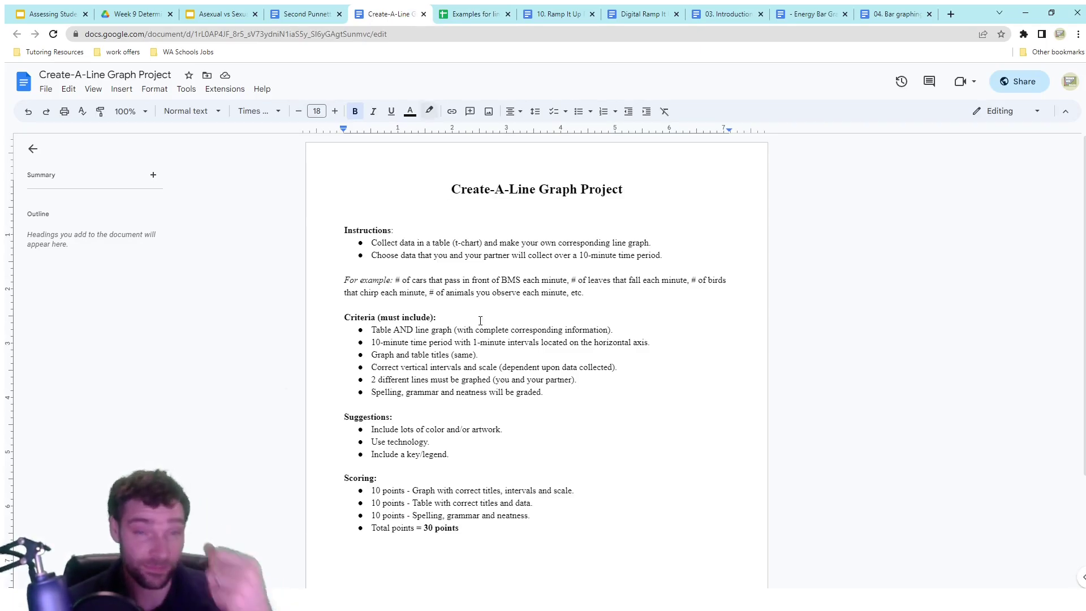
middle_click(517, 316)
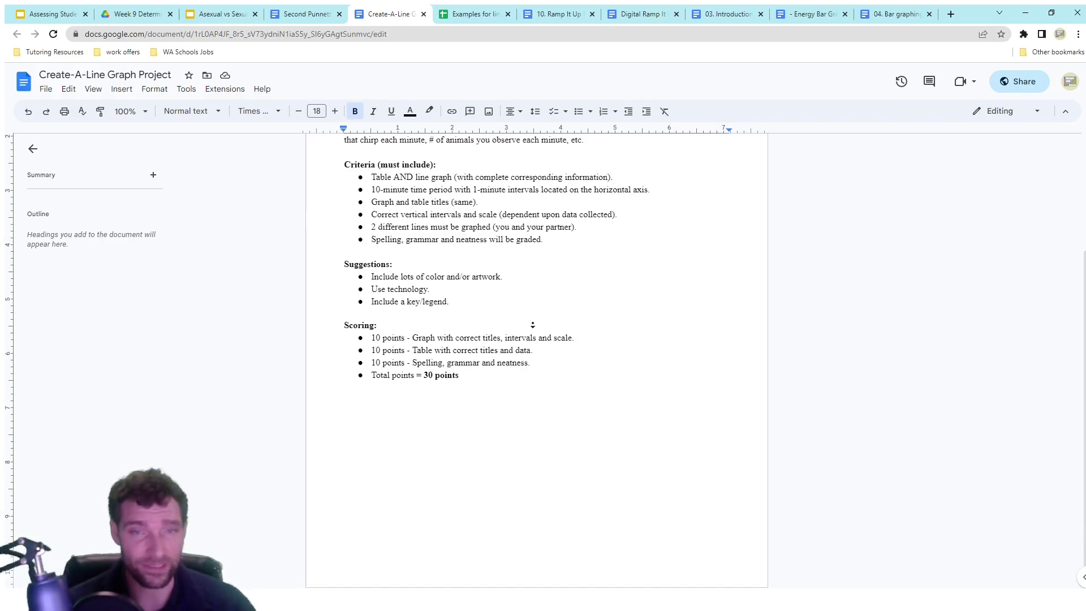
scroll(538, 284, "up", 3)
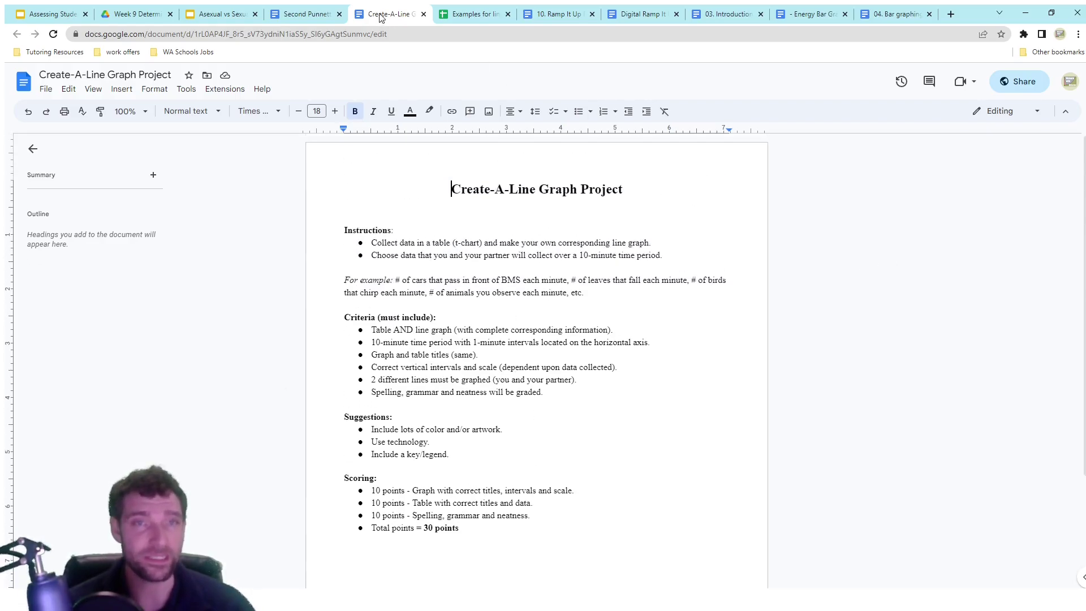
Review the Second Punnett Square Quiz document, highlighting its title and looking over the questions.
left_click(312, 14)
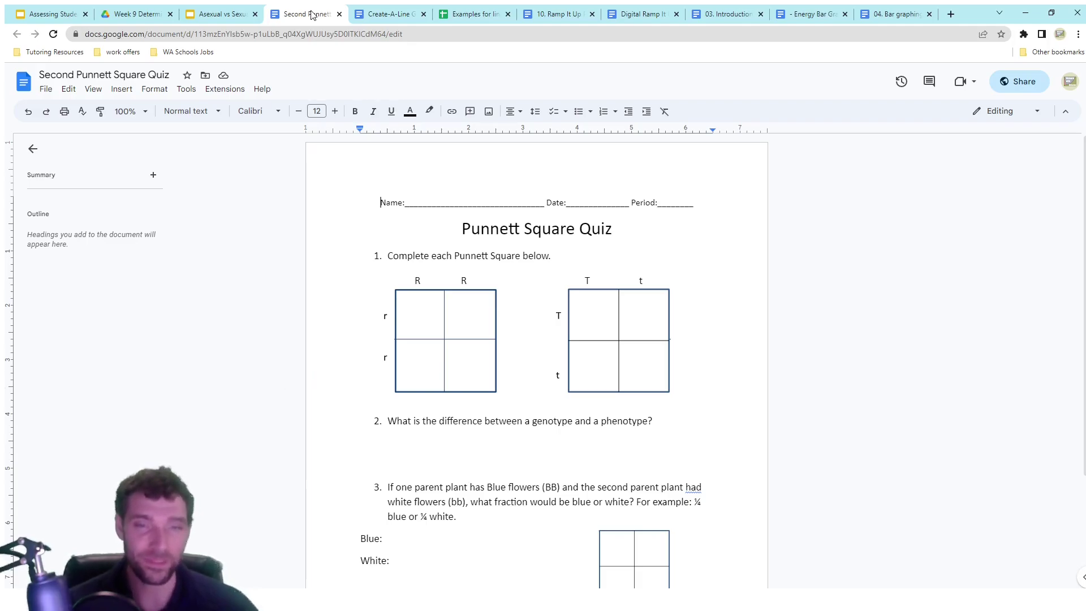
left_click_drag(461, 228, 616, 222)
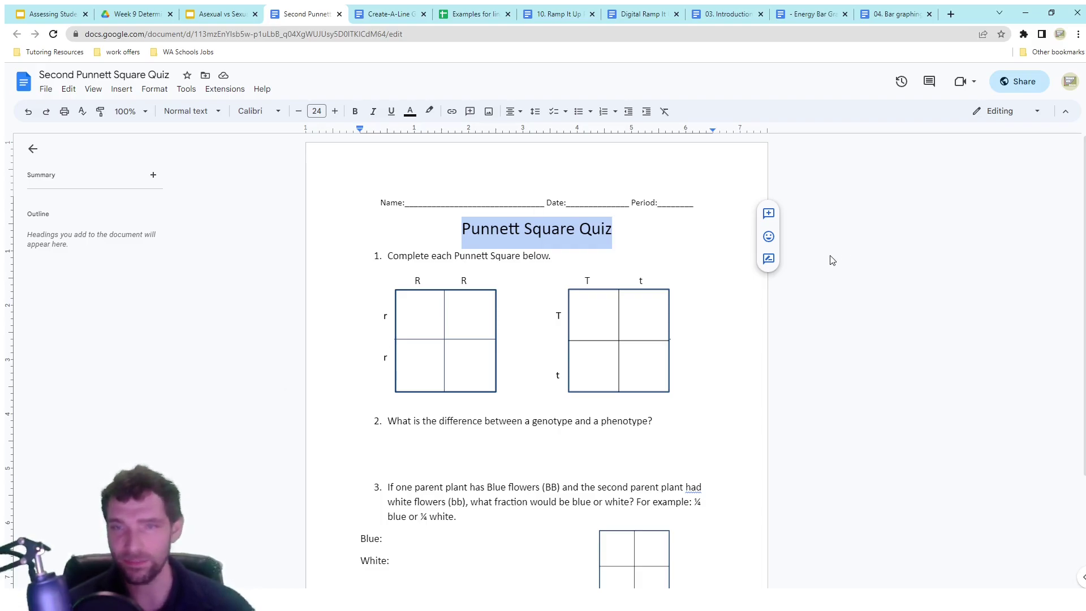
middle_click(892, 226)
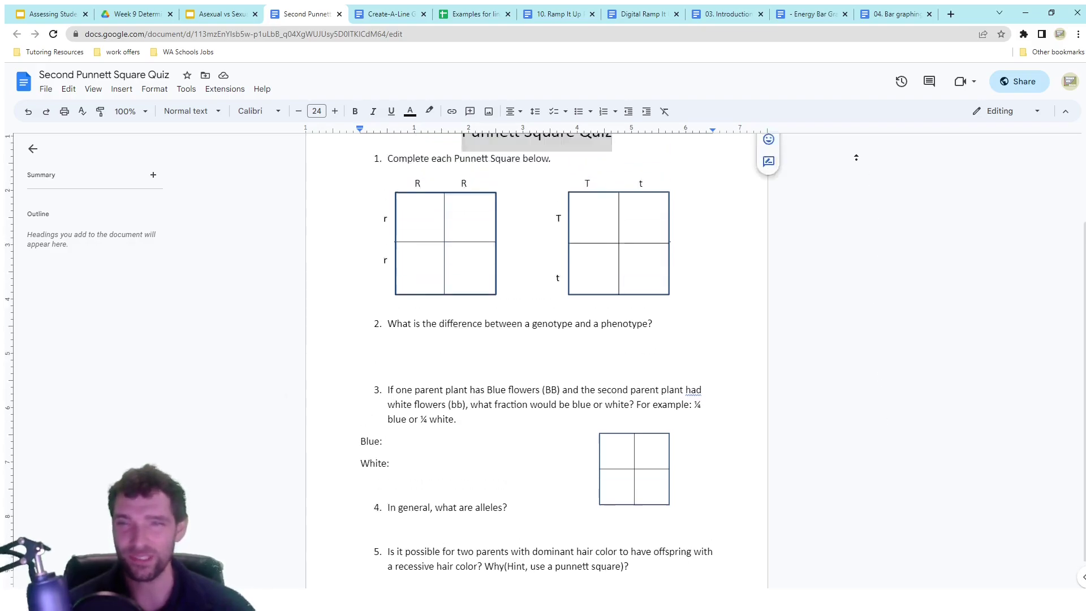
left_click(860, 212)
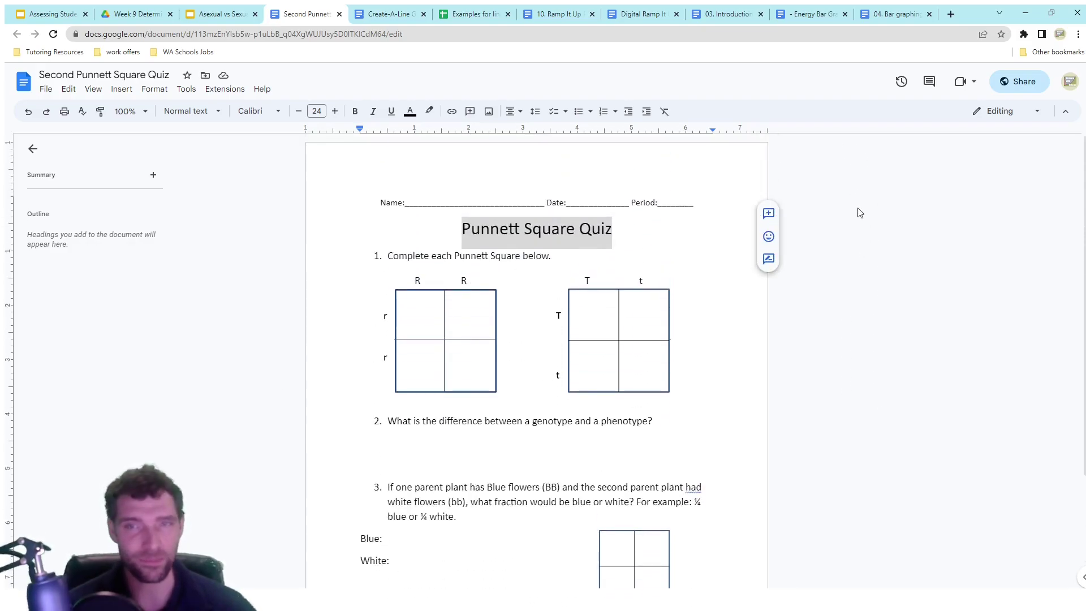
left_click(591, 227)
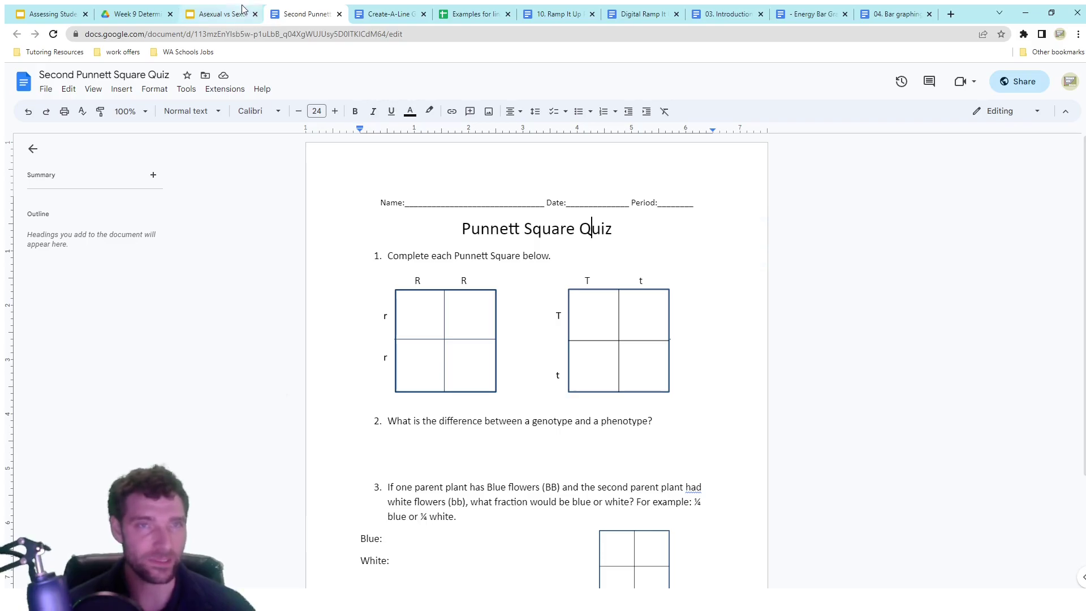
Browse the Asexual vs Sexual Reproduction presentation from the title slide through to the Fur slide.
left_click(209, 13)
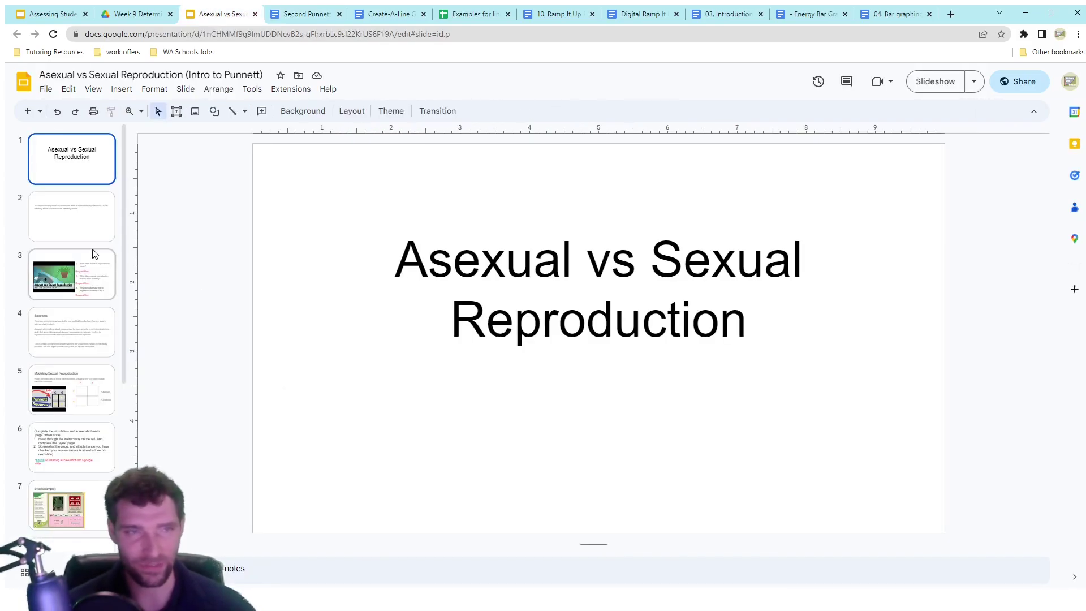
left_click(93, 227)
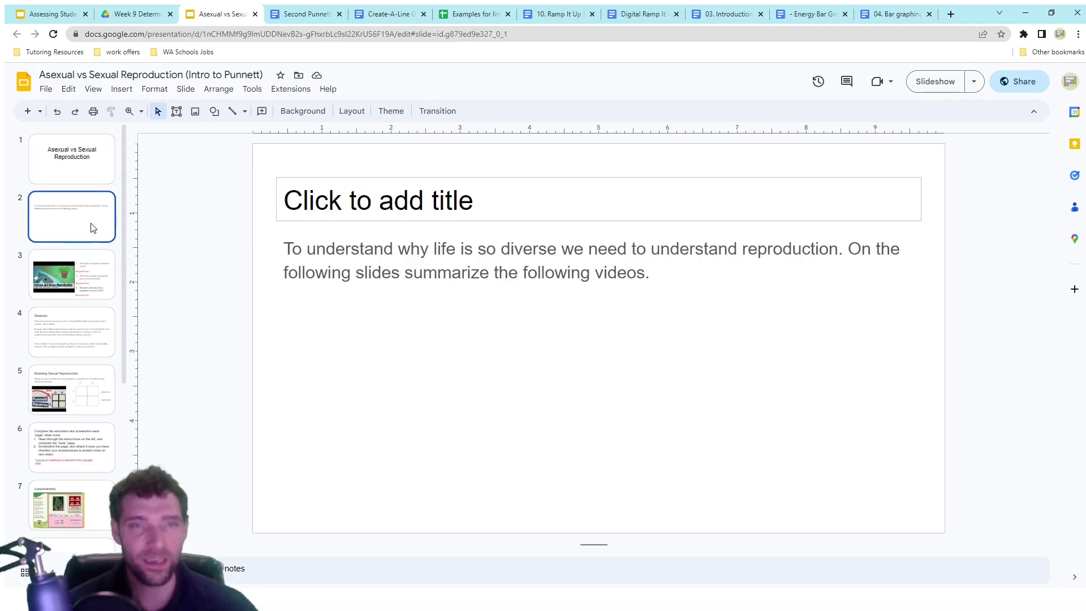
key("Down")
key("Down")
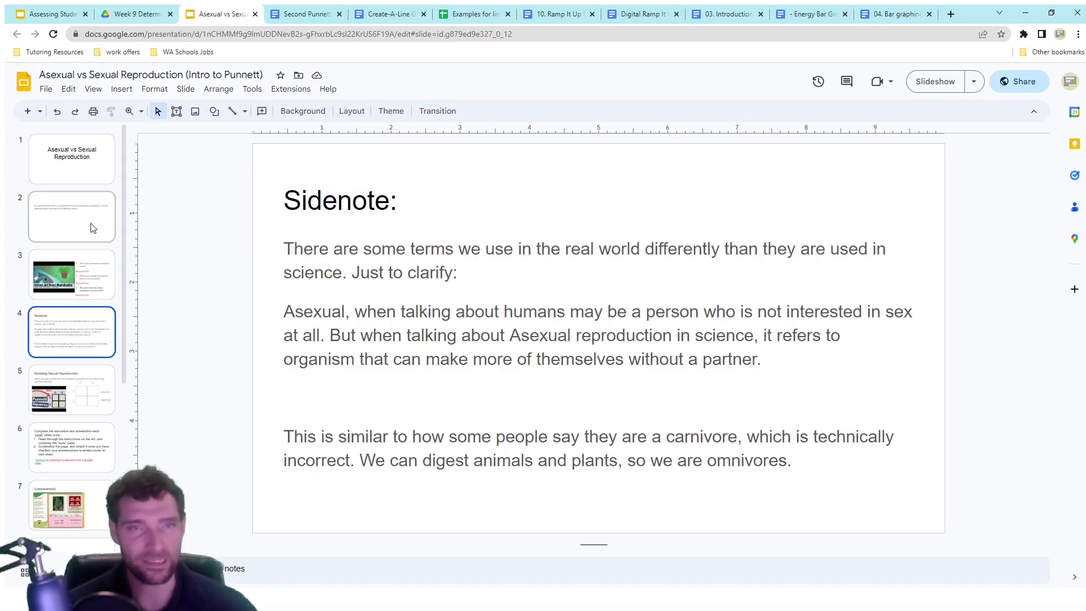
key("Down")
key("Down")
key("Down")
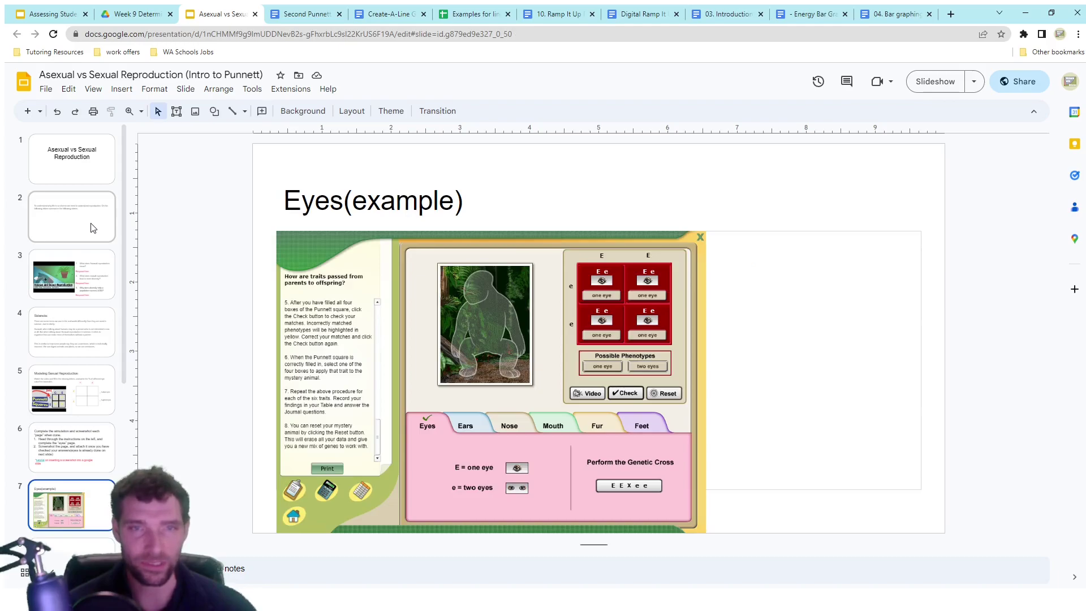
key("Down")
key("Down")
key("Down")
key("Down")
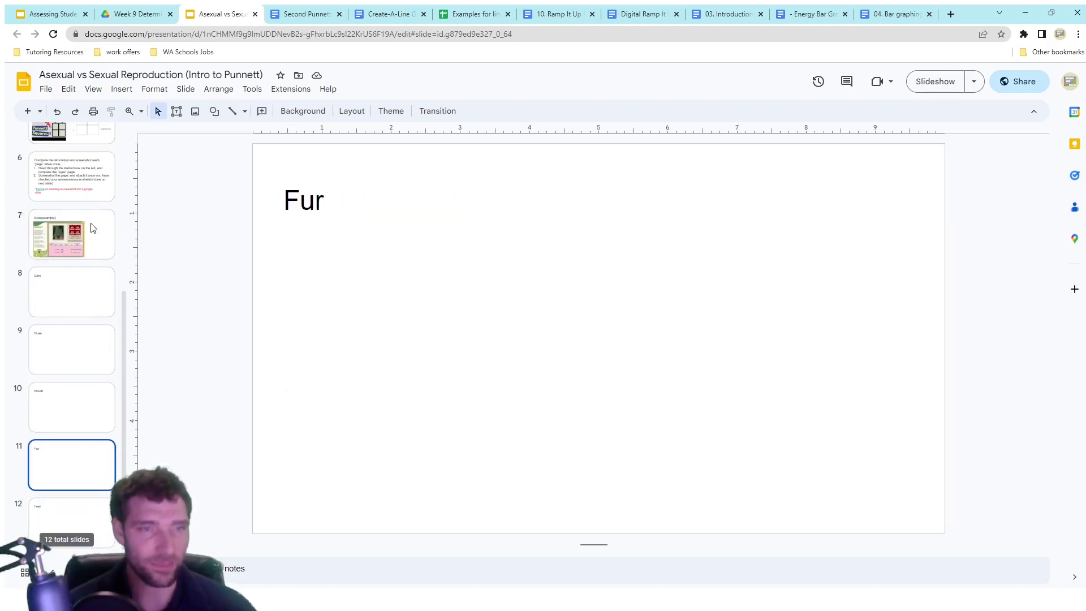
Go back through the reproduction slides to the Modeling Sexual Reproduction slide with the Punnett square exercise.
key("Up")
key("Up")
key("Up")
key("Up")
key("Up")
key("Up")
key("Up")
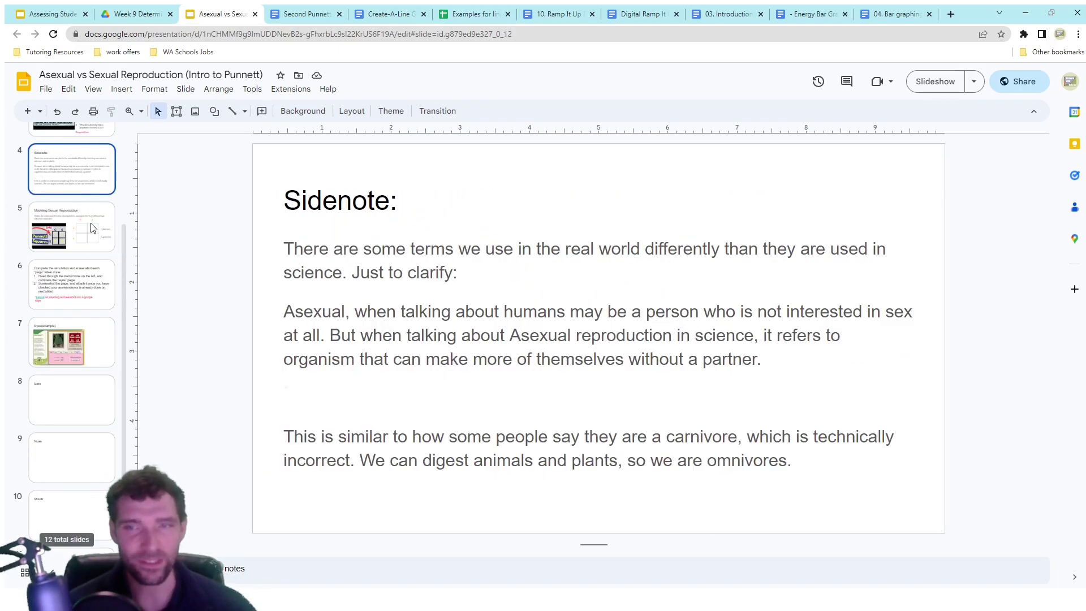
key("Down")
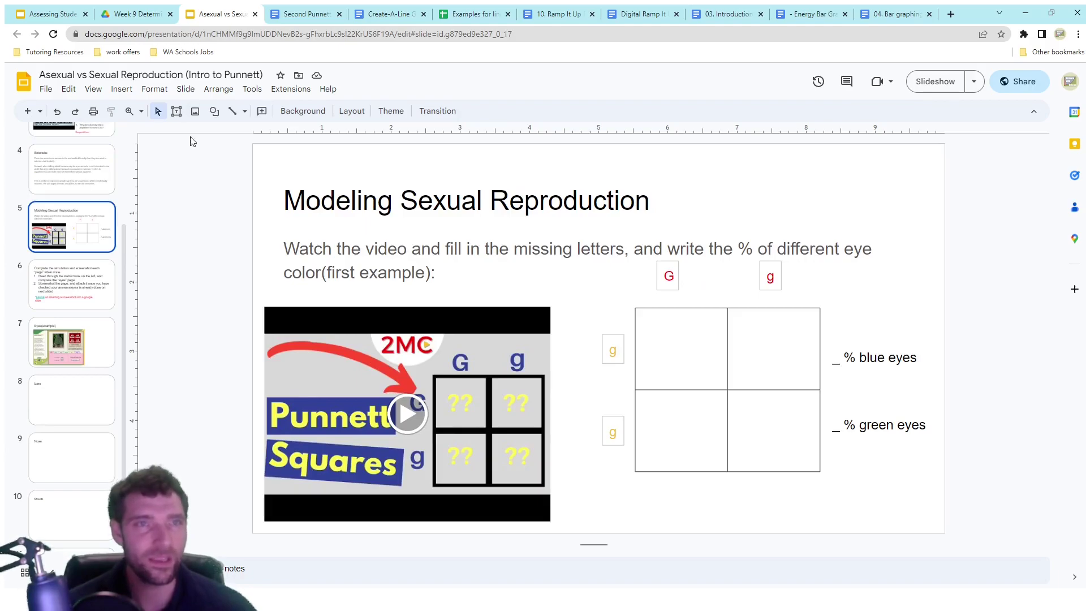
Look over the Week 9 Determining Reaction by Data folder in Drive and return to the Previous attempts slide.
left_click(142, 15)
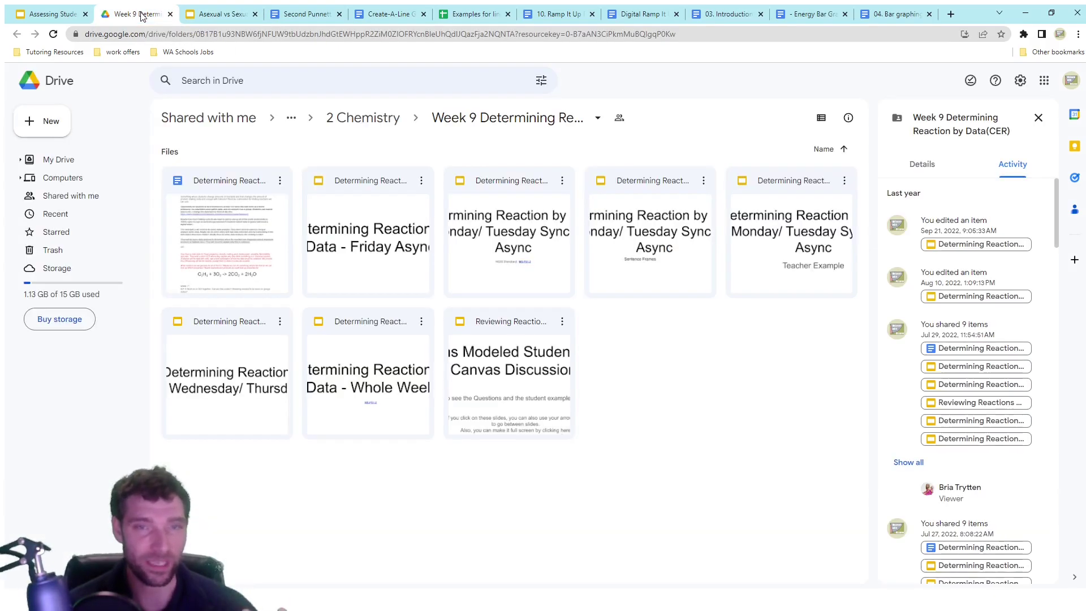
left_click(64, 17)
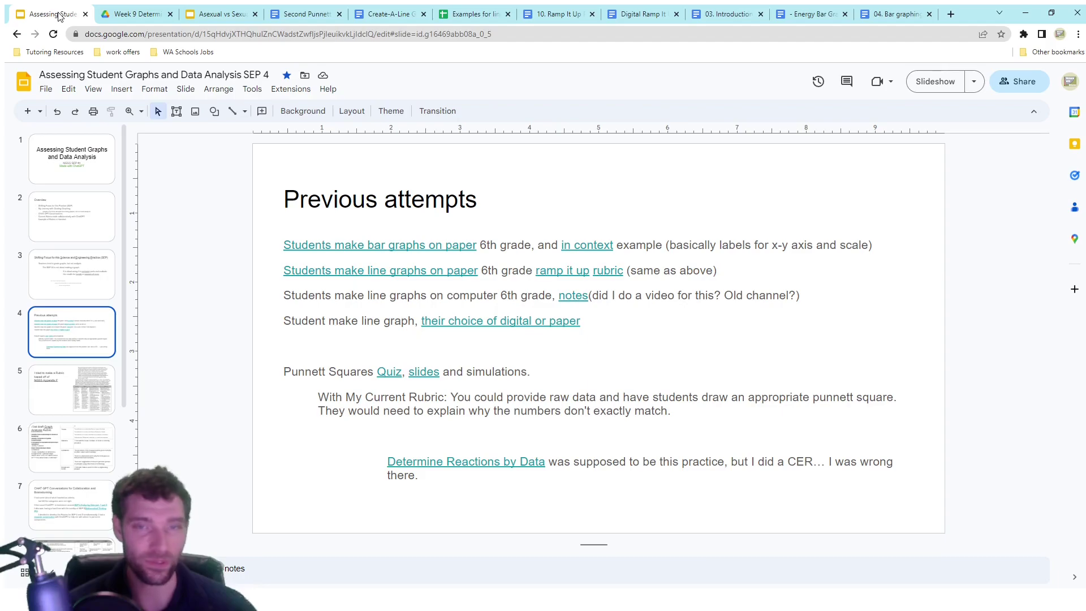
Open Determining Reaction by Data - Whole Week from the Week 9 Drive folder and browse from Mixing Clear Liquids to the Reasoning slide.
left_click(142, 14)
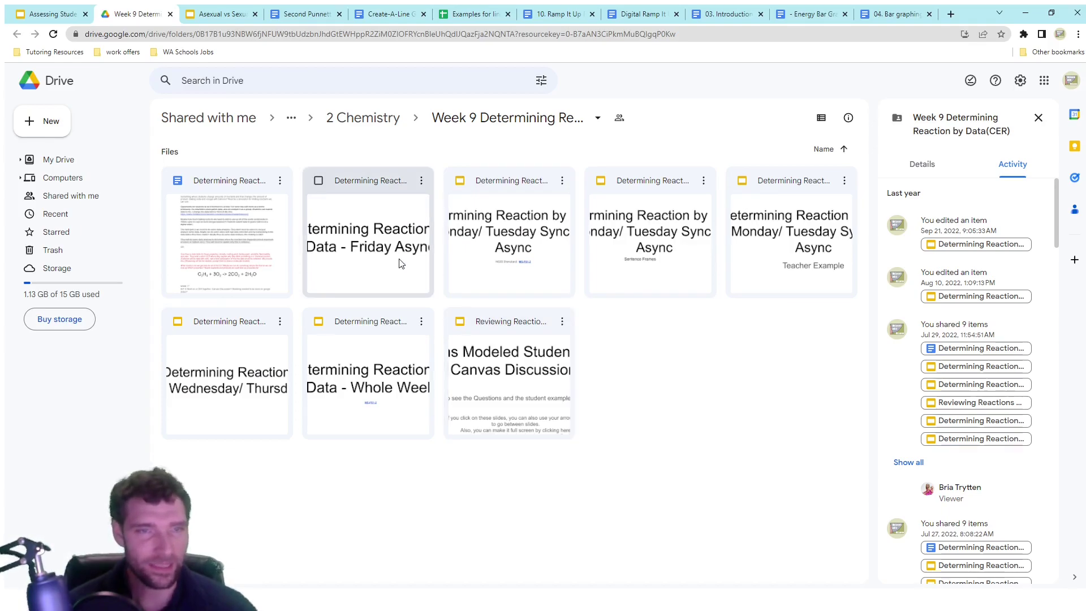
double_click(376, 350)
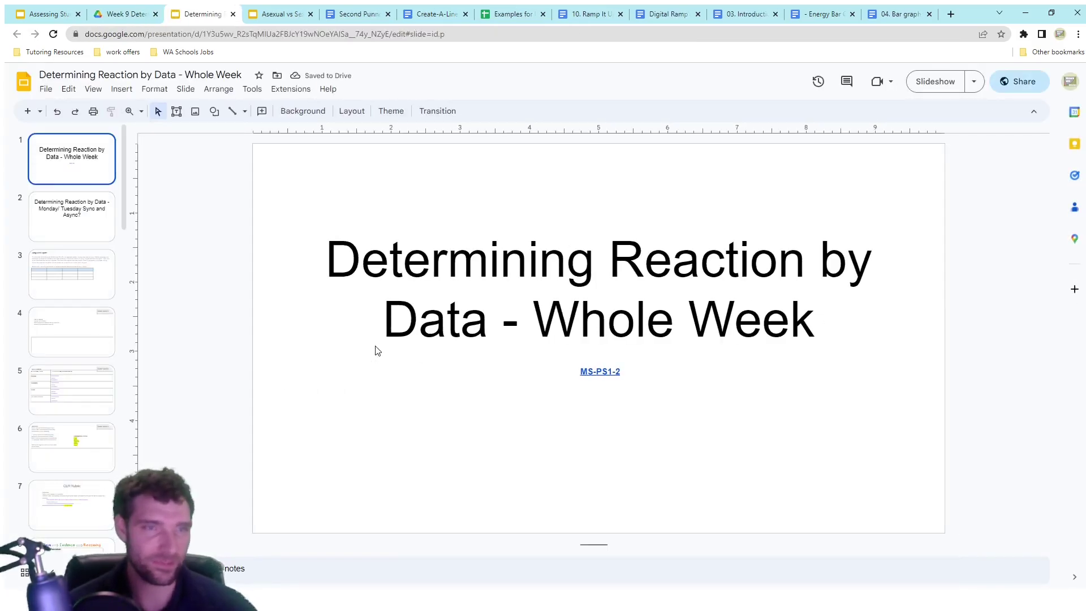
left_click(101, 279)
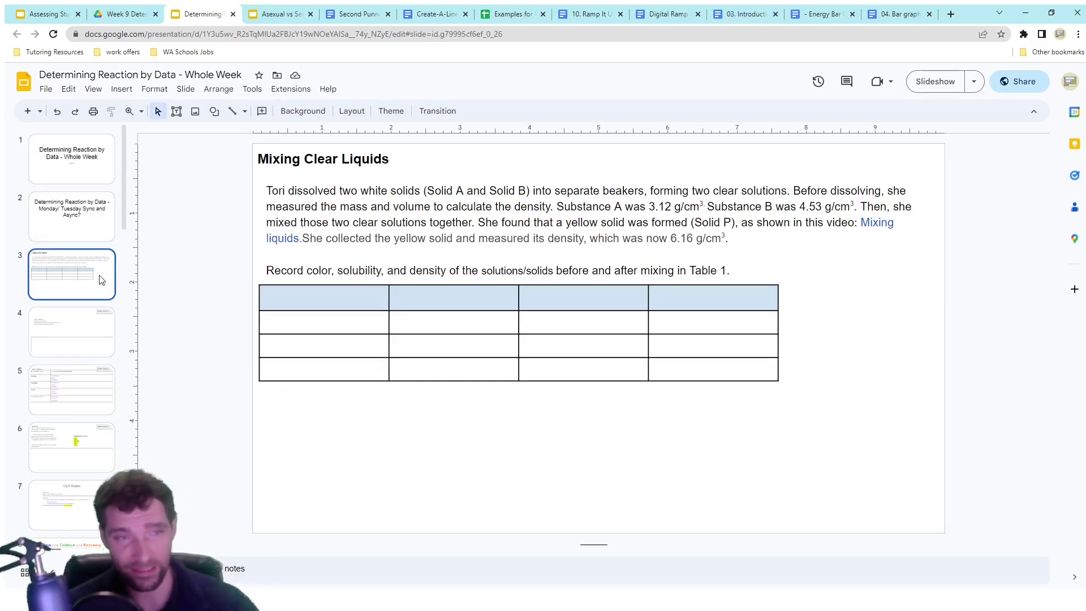
key("Down")
key("Down")
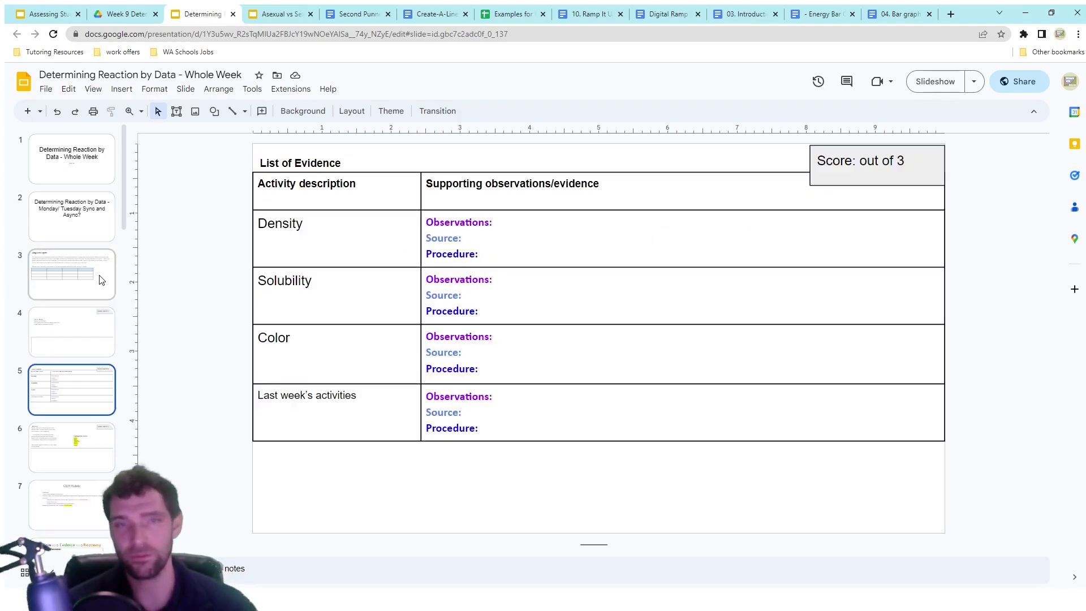
key("Down")
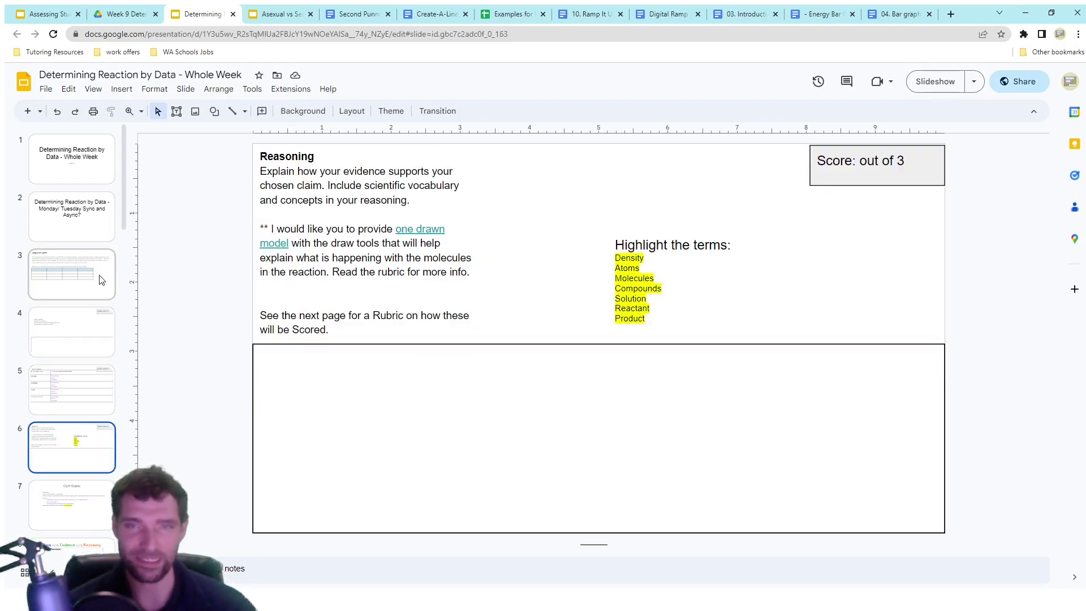
Go back to the Mixing Clear Liquids slide, then return to the Assessing Student Graphs and Data Analysis SEP 4 presentation.
key("Up")
key("Up")
key("Up")
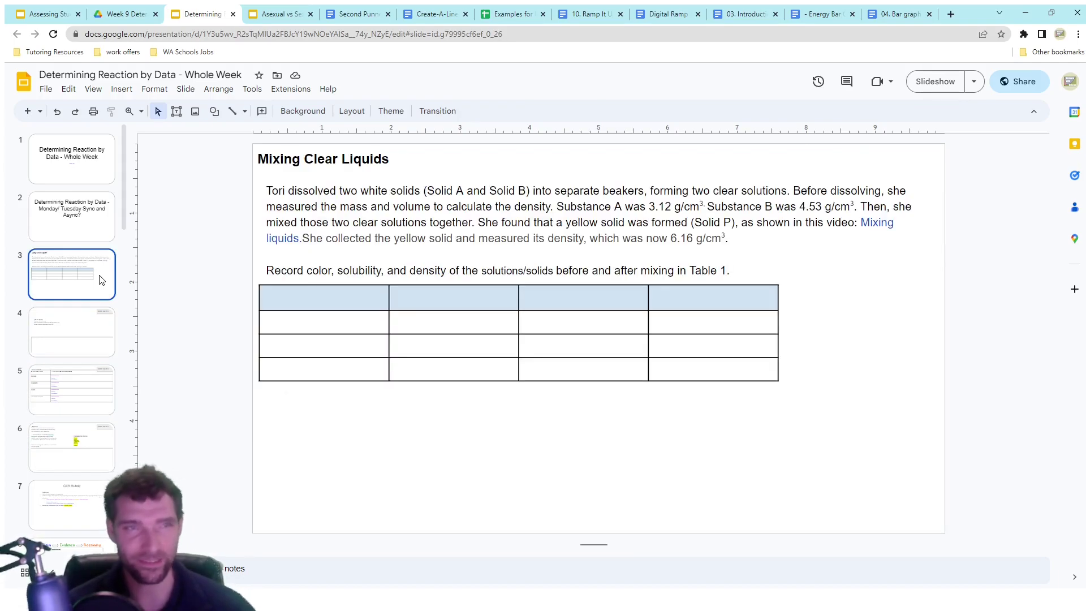
left_click(123, 15)
left_click(47, 17)
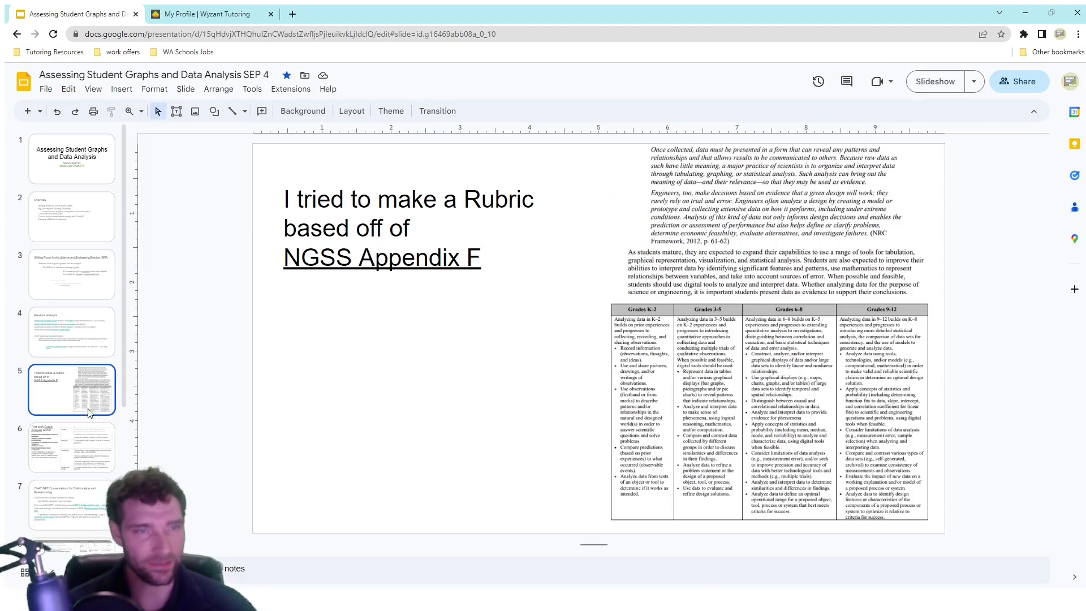
Review the First draft Graph Analysis Rubric slide and slightly enlarge the slide area by shrinking the speaker notes.
left_click(52, 448)
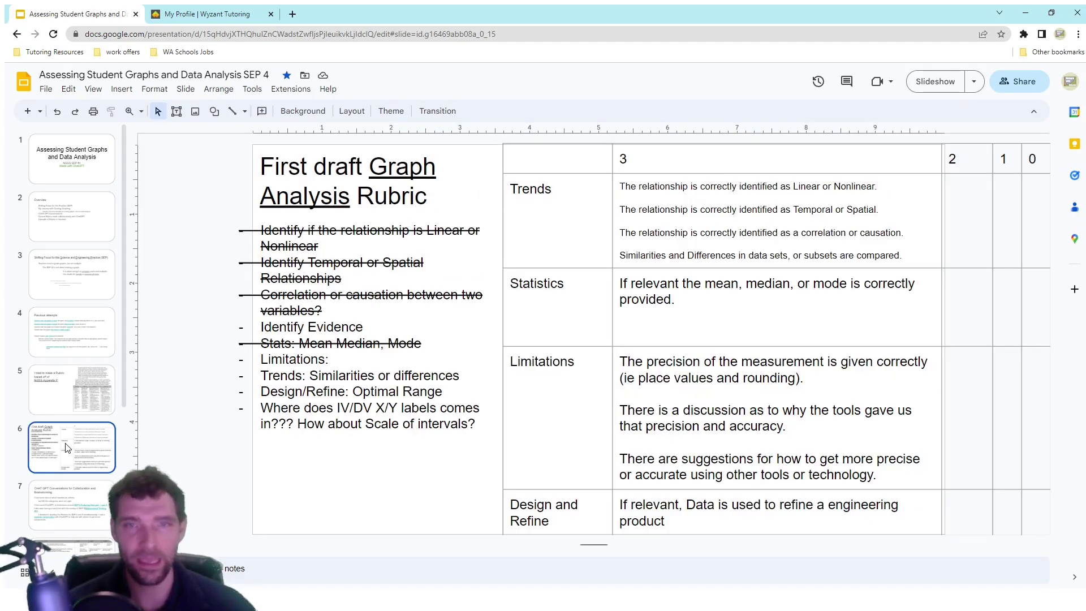
key("Down")
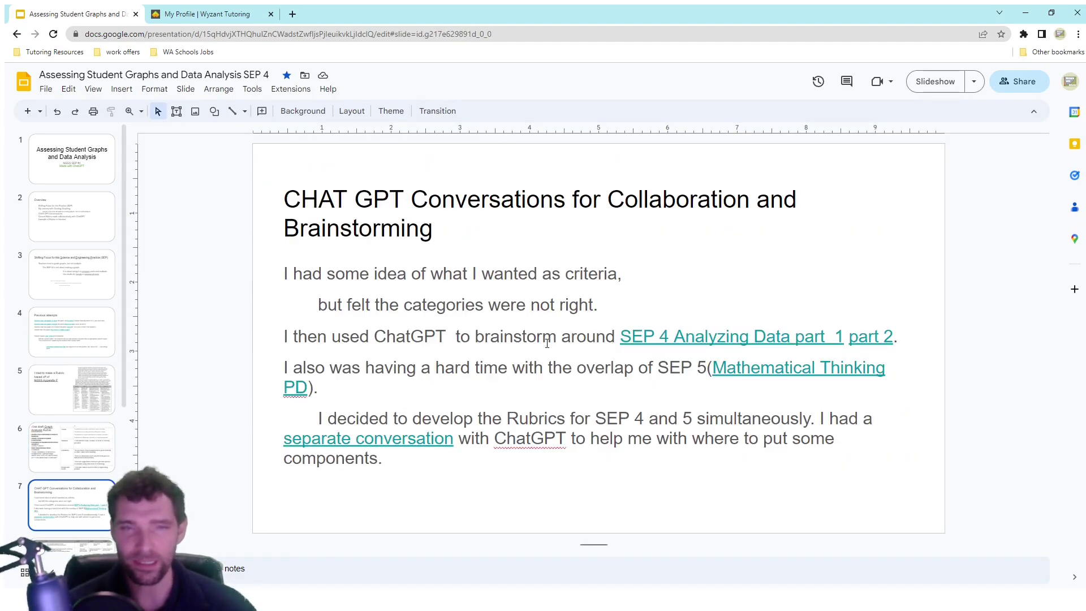
key("Up")
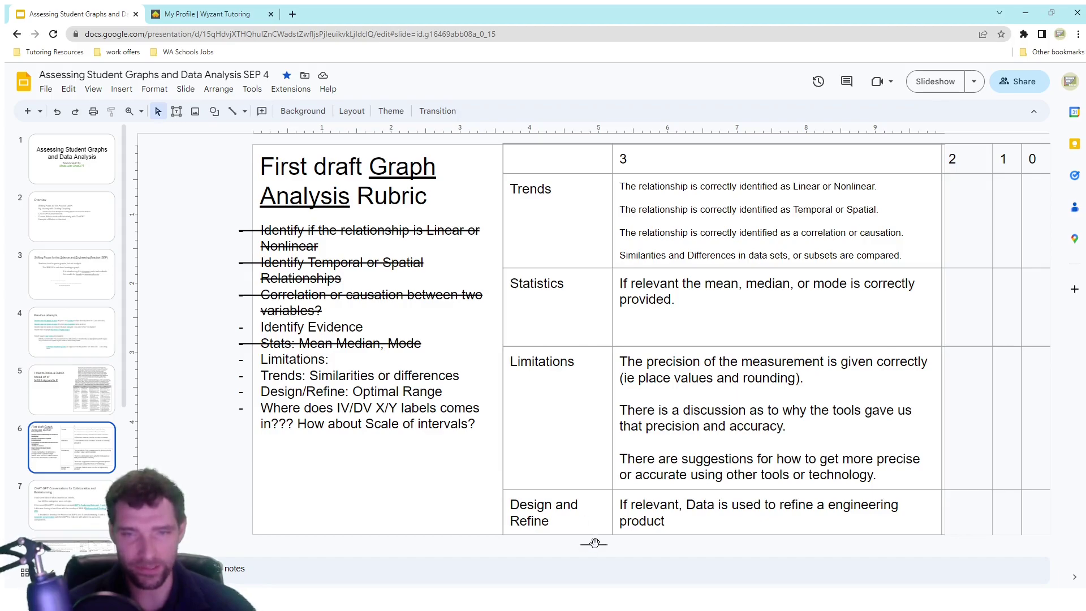
left_click_drag(593, 543, 594, 547)
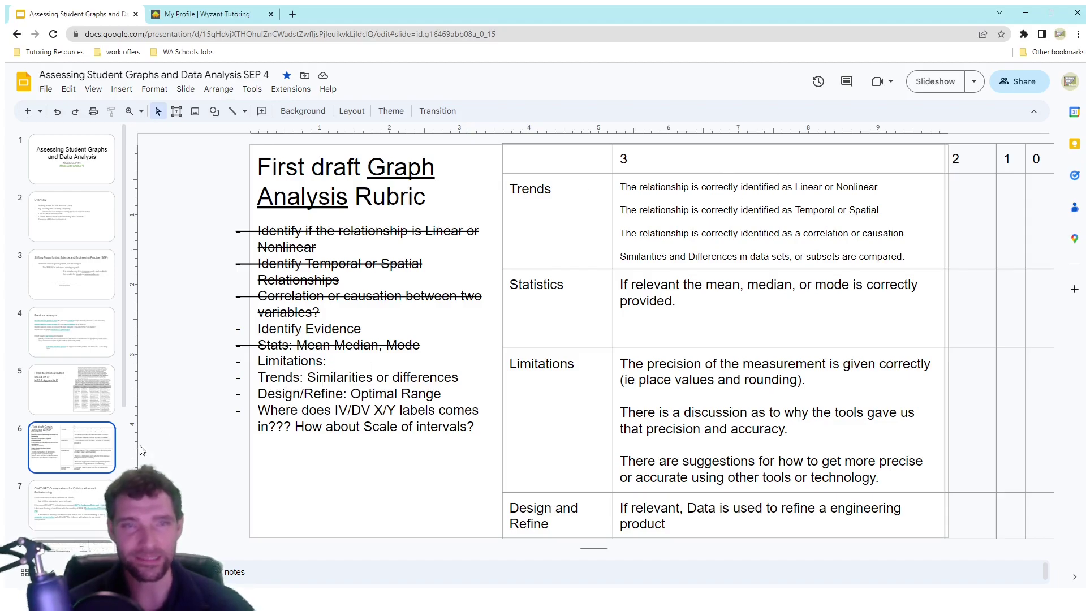
From the CHAT GPT Conversations slide, open the linked SEP 4 Analyzing Data part 1 conversation in ChatGPT.
left_click(68, 499)
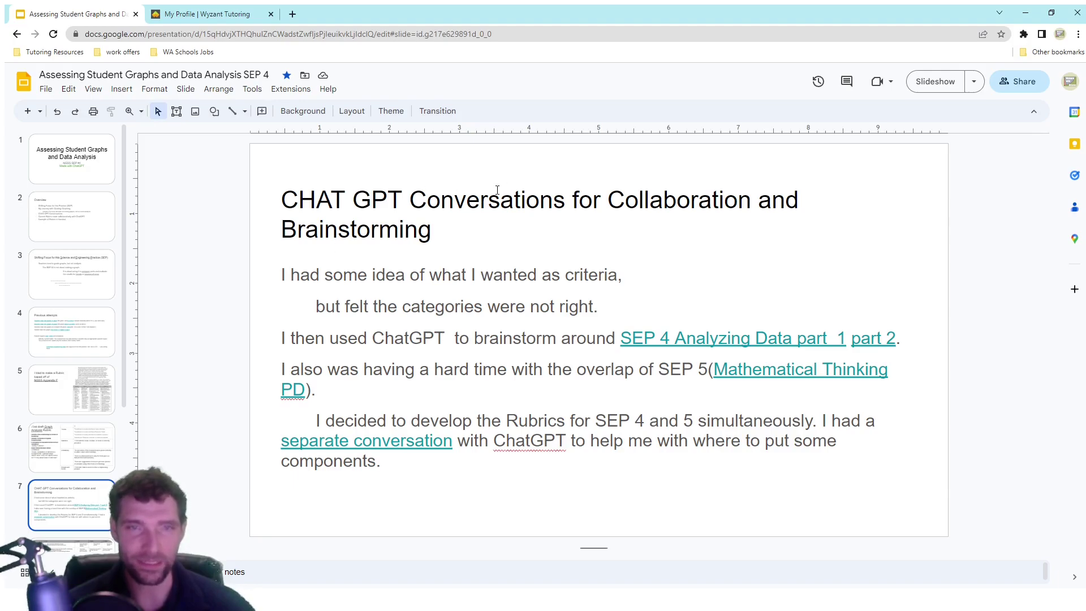
left_click(667, 335)
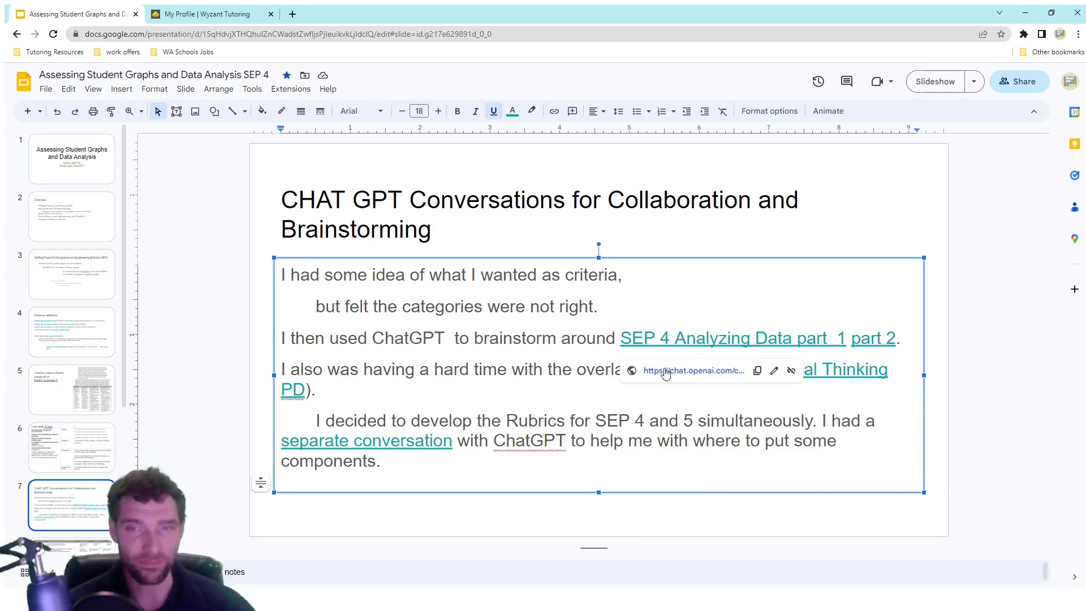
left_click(665, 371)
left_click(124, 14)
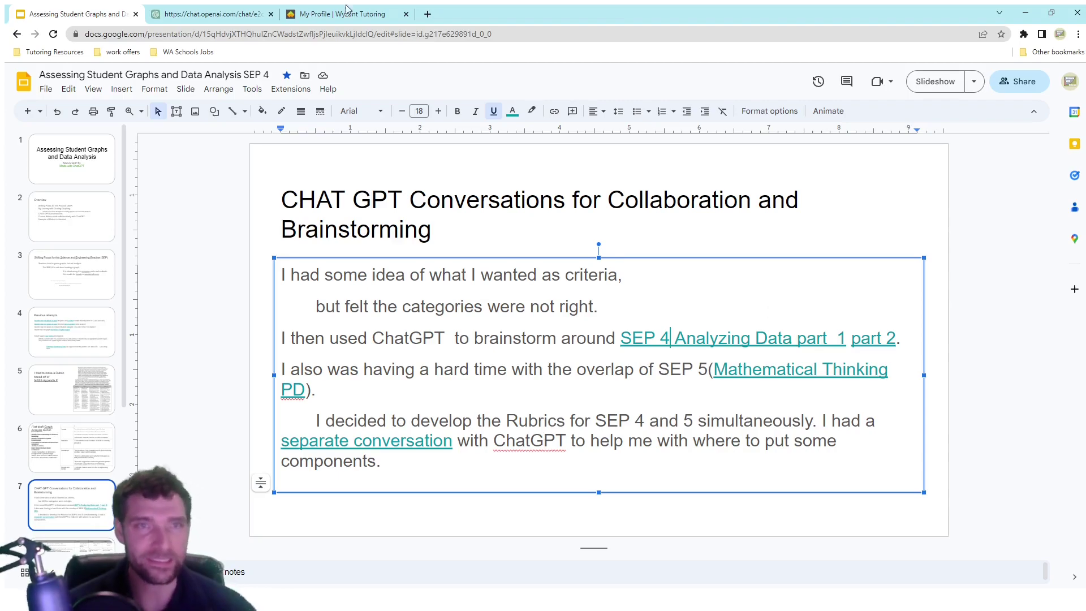
left_click(199, 12)
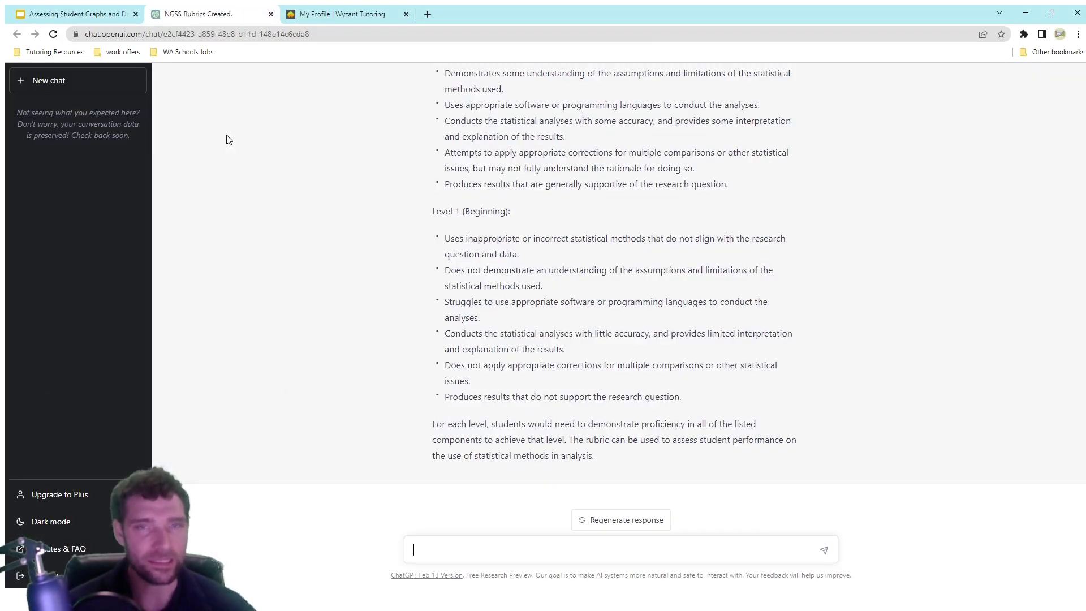
Read the ChatGPT conversation from the first NGSS rubric request through to the more specific SEP 4 rubric with performance levels.
middle_click(339, 404)
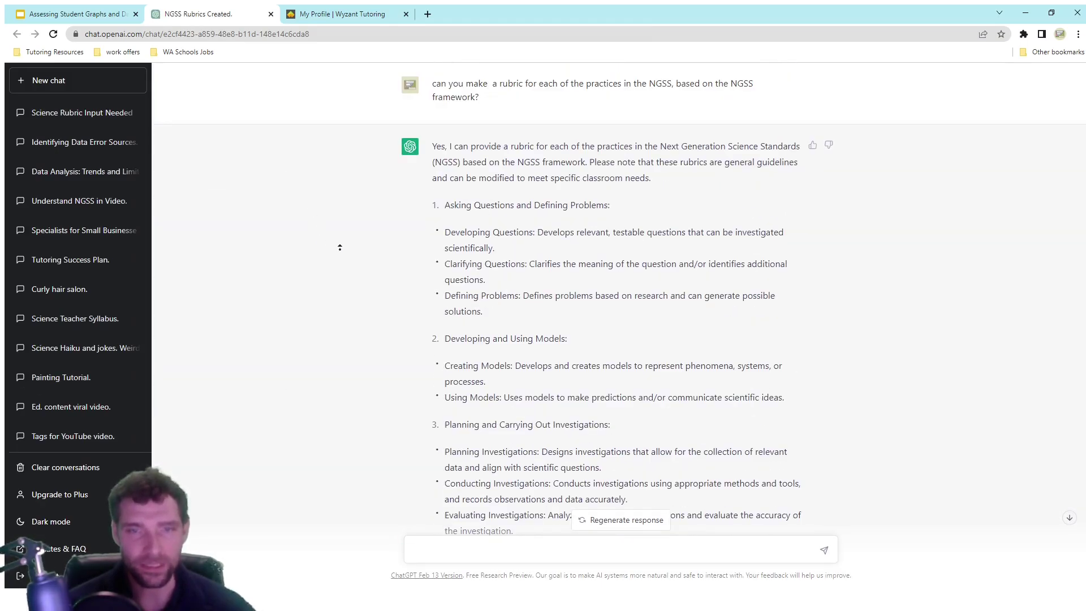
middle_click(350, 341)
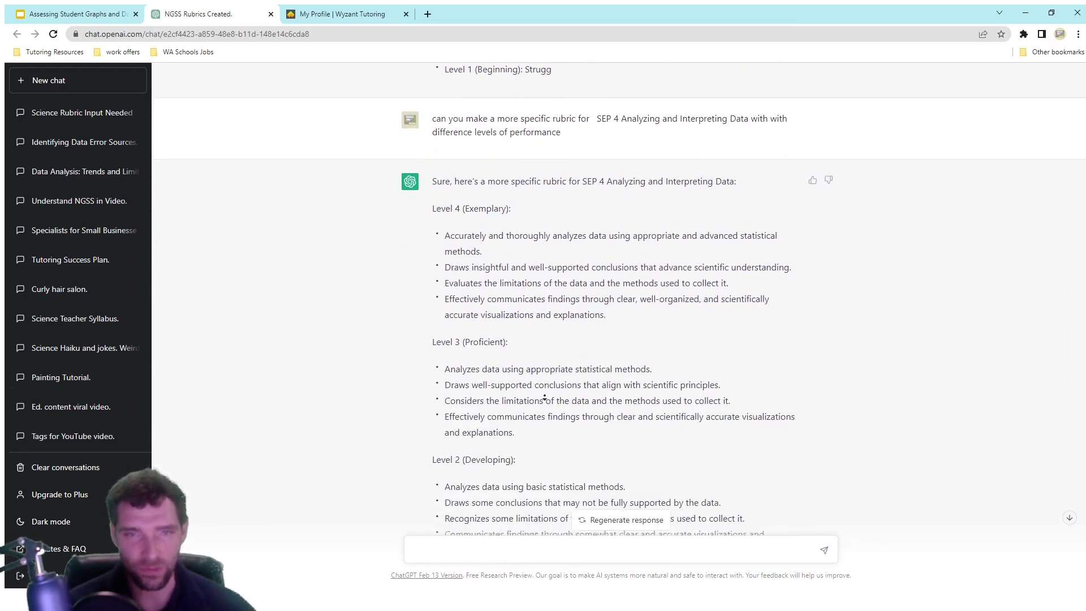
left_click(550, 345)
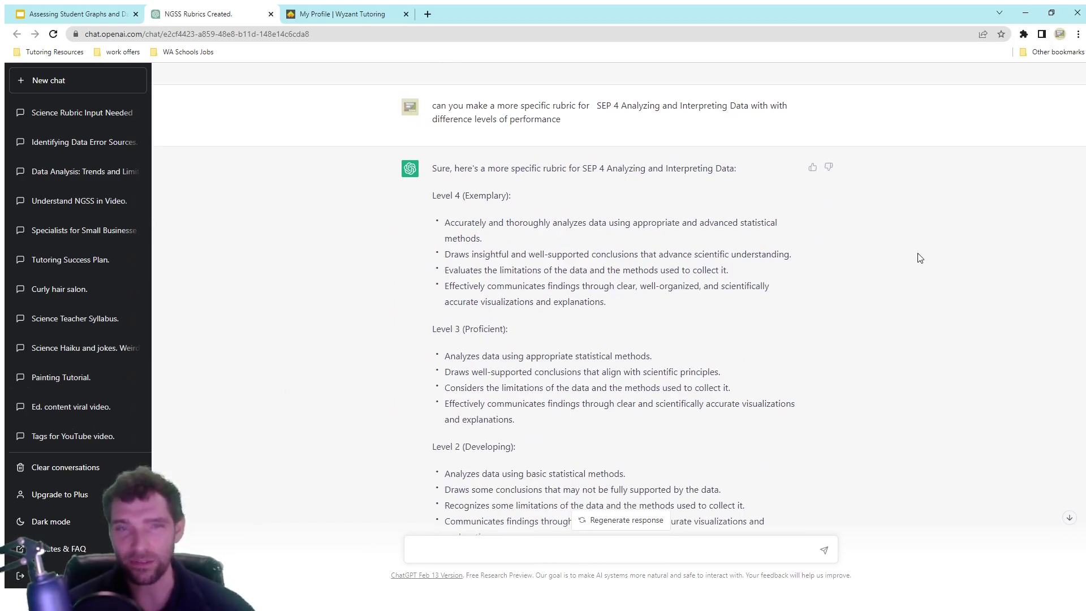
scroll(957, 262, "down", 1)
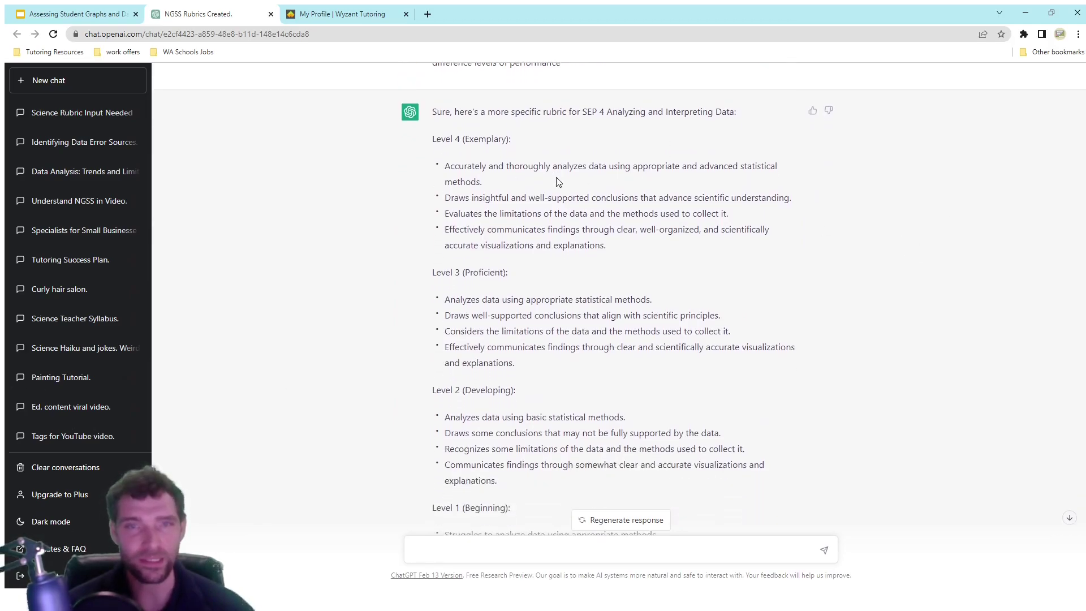
Return to the presentation, close the Wyzant profile page and display the SEP #4 rubric slide.
left_click(106, 15)
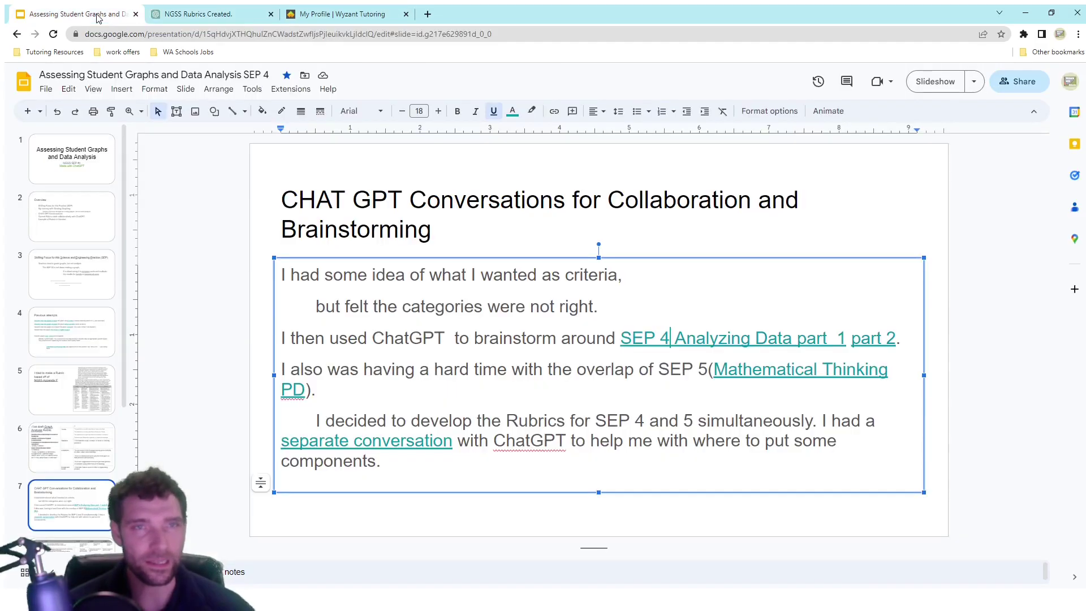
left_click(406, 13)
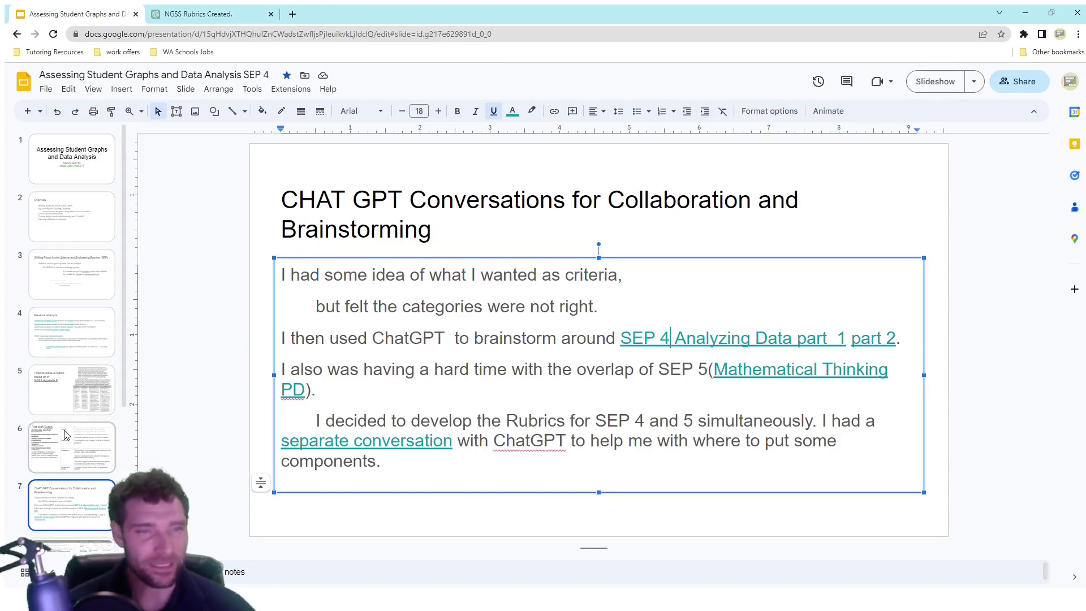
scroll(63, 453, "down", 2)
left_click(61, 457)
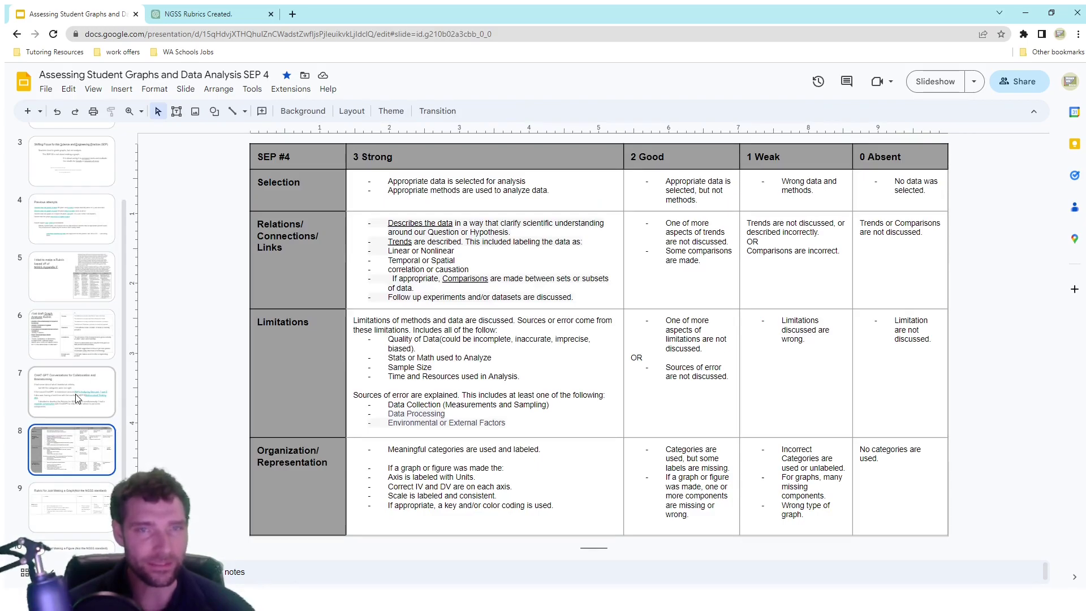
Compare ChatGPT's SEP 4 rubric with the SEP #4 rubric slide, highlighting the Level 4 line on limitations of data and methods.
left_click(209, 14)
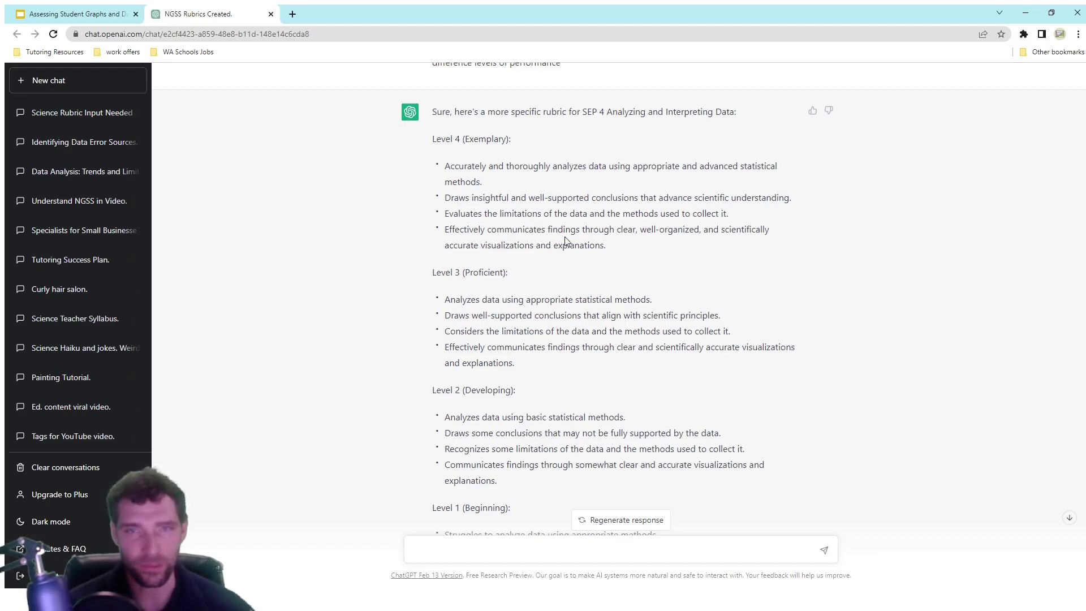
left_click(95, 15)
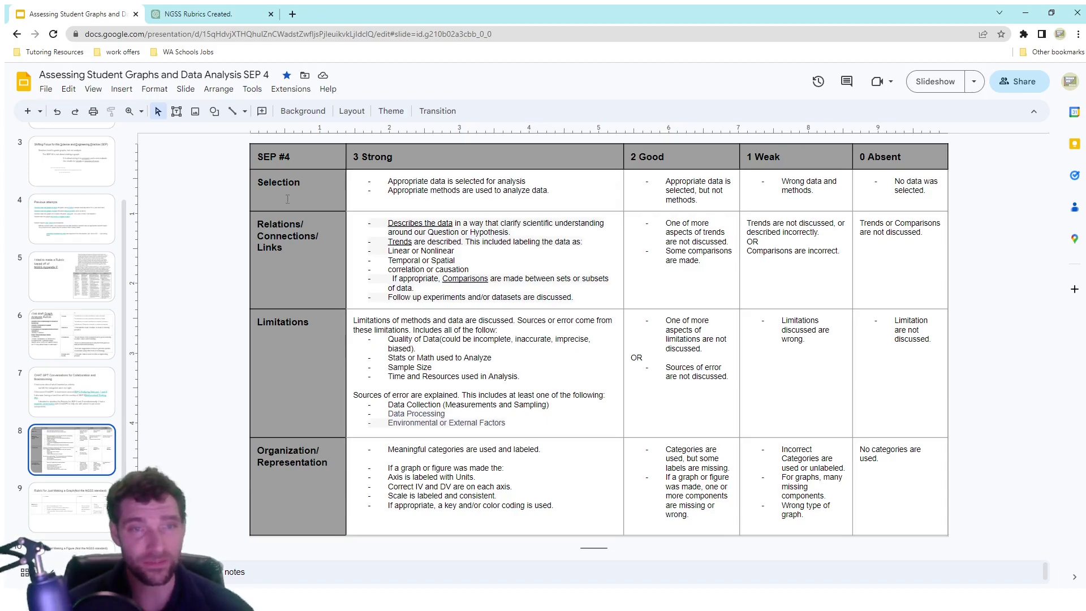
left_click(207, 16)
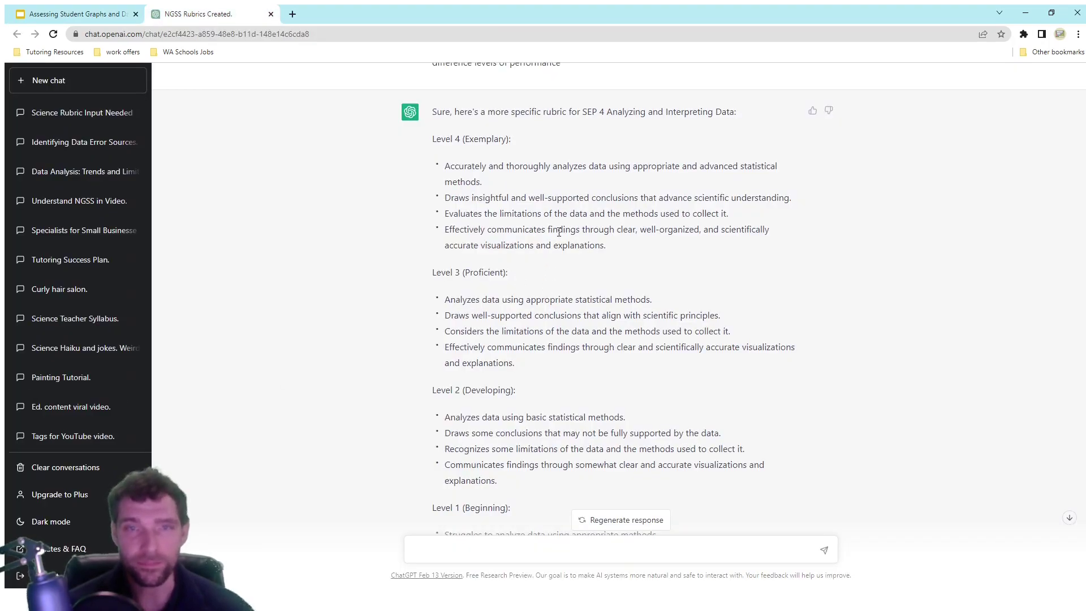
left_click_drag(511, 215, 690, 214)
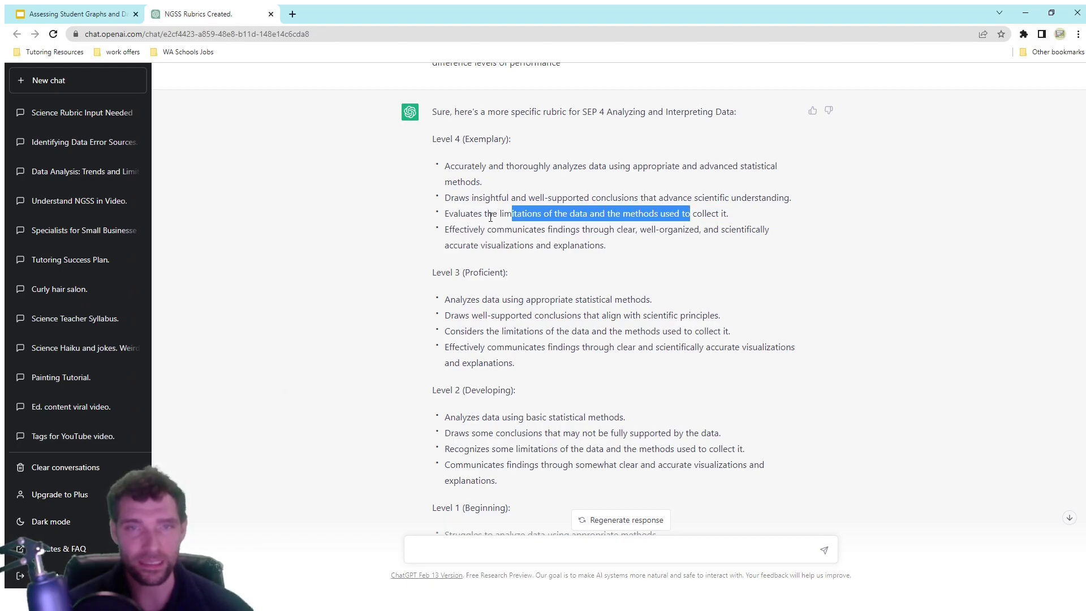
left_click(74, 13)
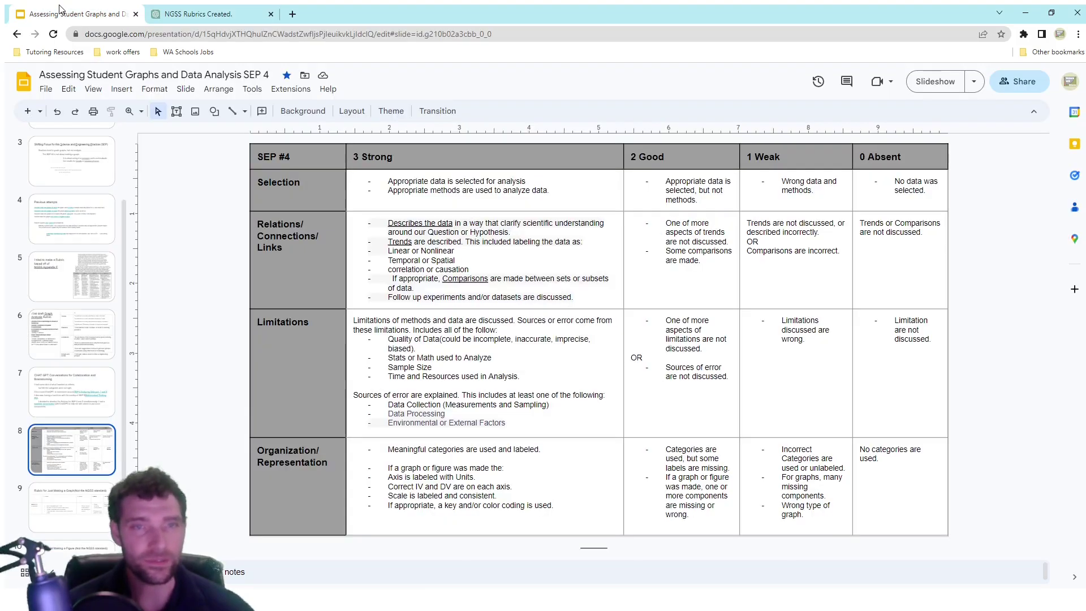
In the ChatGPT conversation, highlight the Level 4 conclusions line and find the answer about what limits how good a data analysis is.
left_click(207, 14)
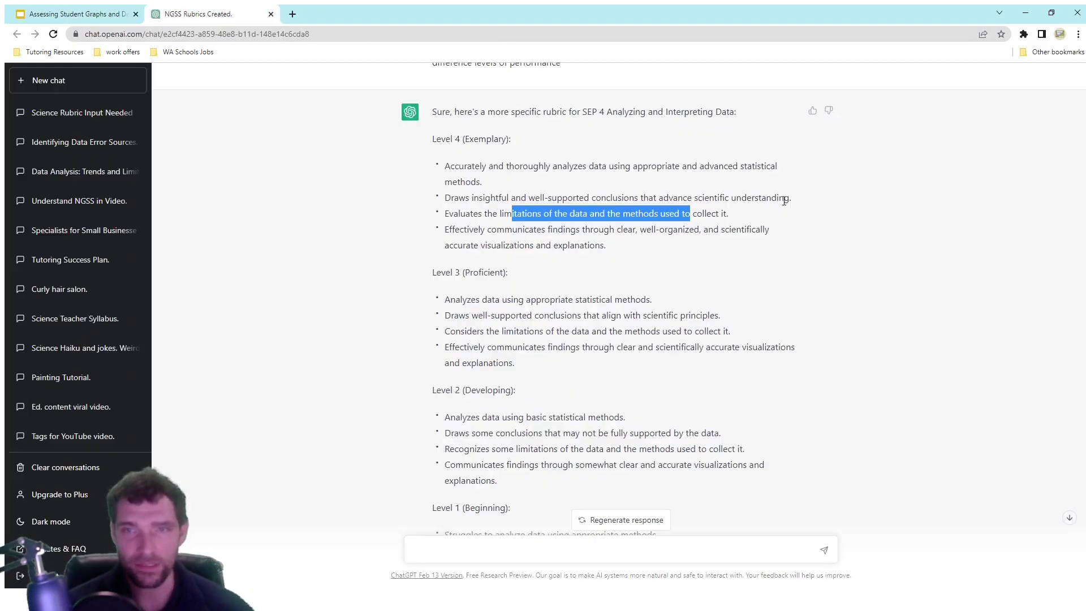
mouse_move(790, 199)
left_mouse_down()
mouse_move(452, 215)
mouse_move(445, 197)
left_mouse_up()
scroll(362, 303, "down", 1)
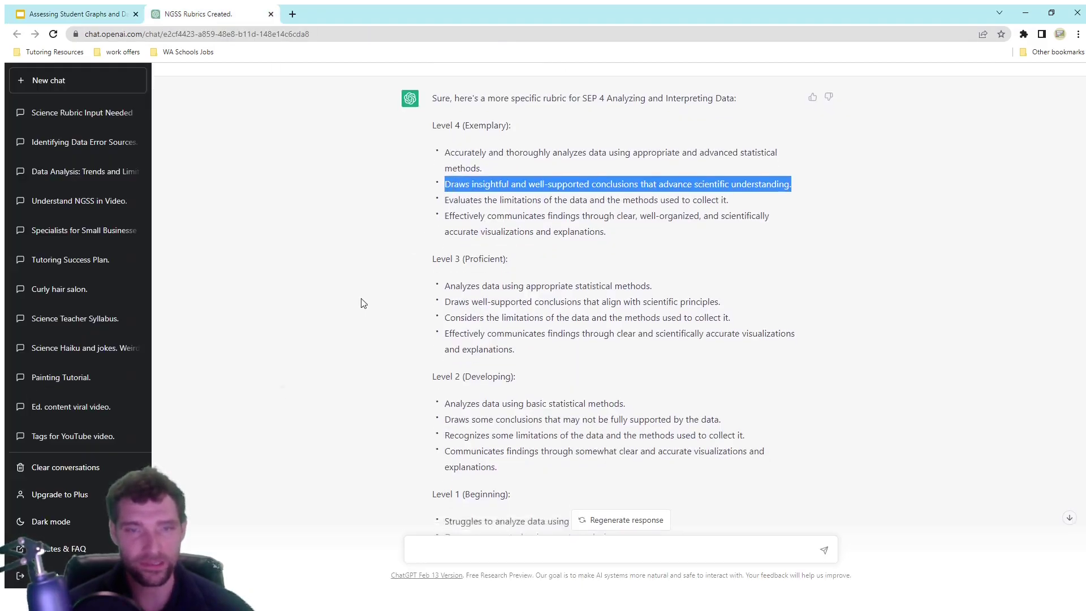
middle_click(357, 322)
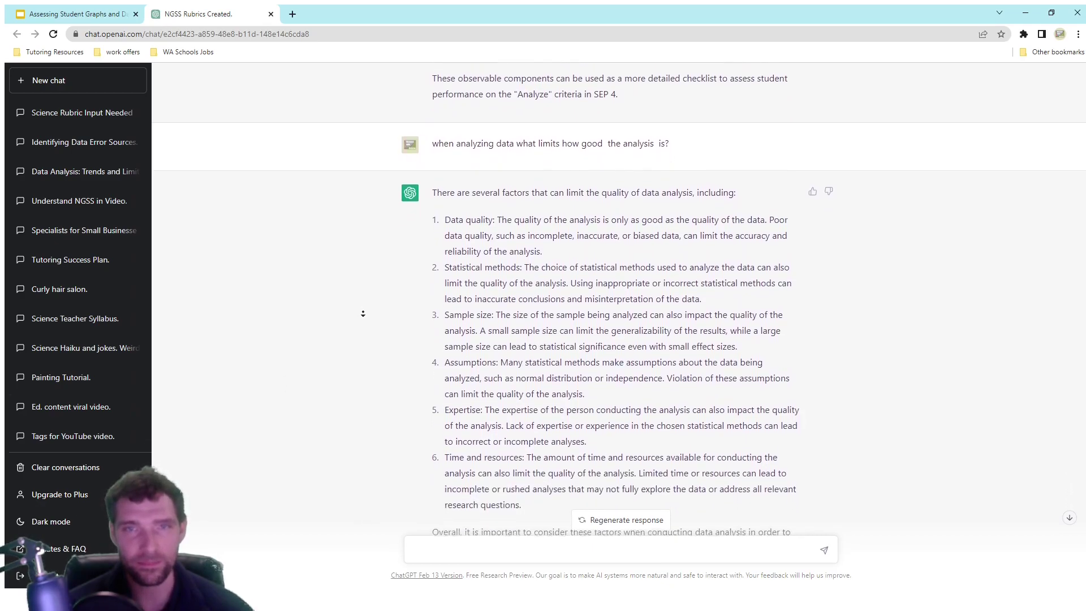
middle_click(363, 314)
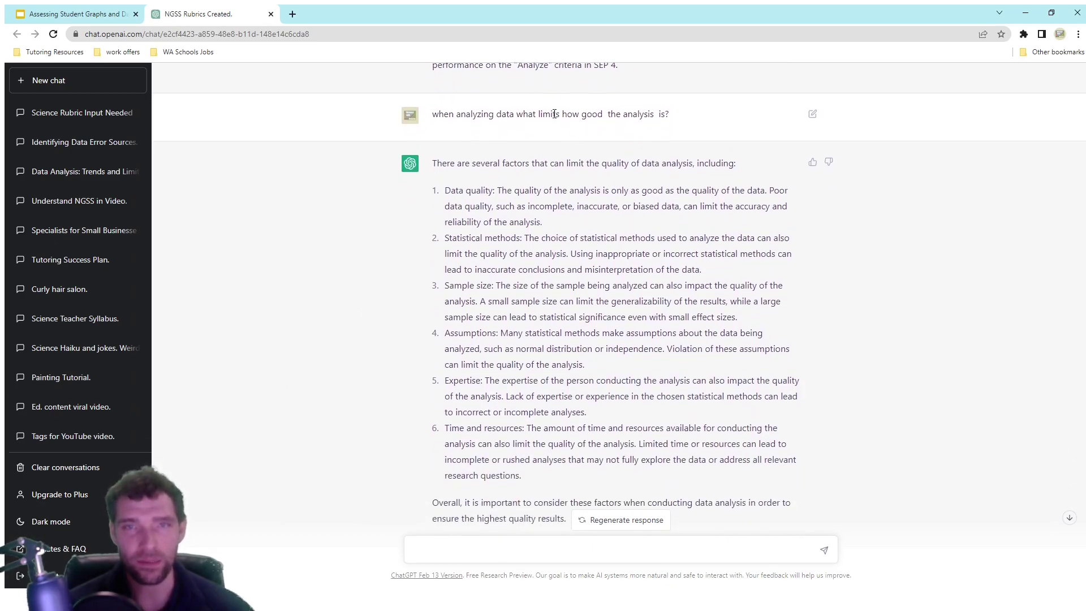
scroll(323, 244, "up", 1)
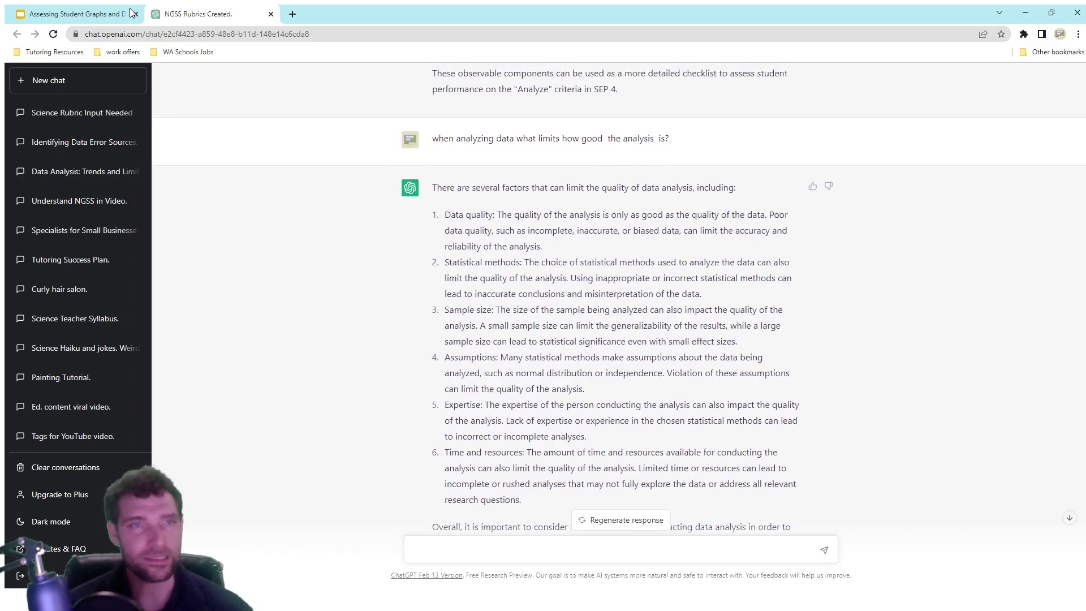
Highlight the 3 Strong criteria for Limitations on the SEP #4 rubric slide and compare them with ChatGPT's list of limiting factors.
left_click(79, 14)
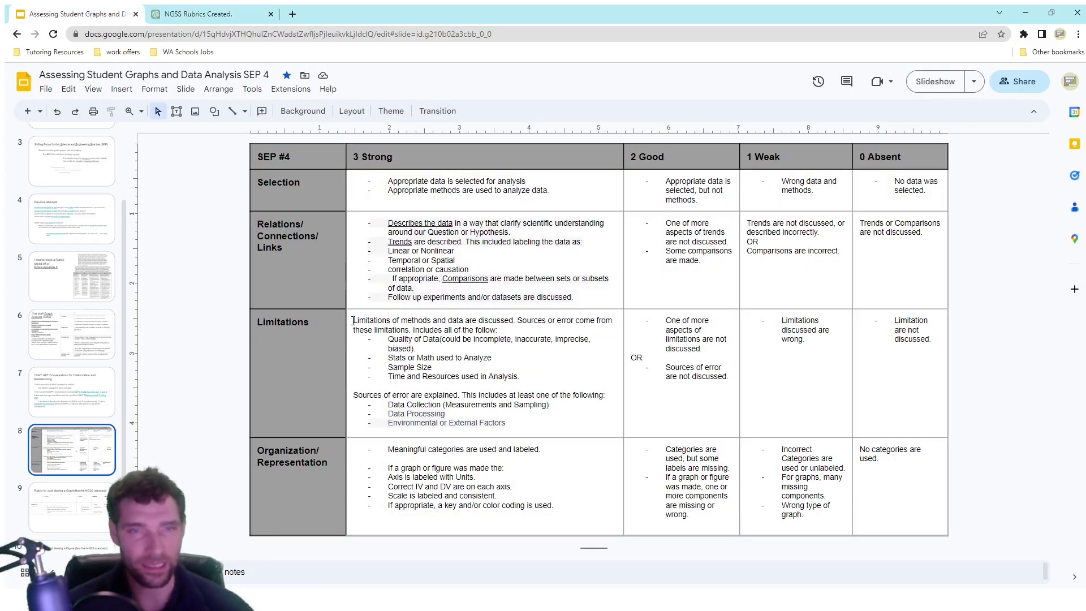
left_click_drag(353, 321, 509, 424)
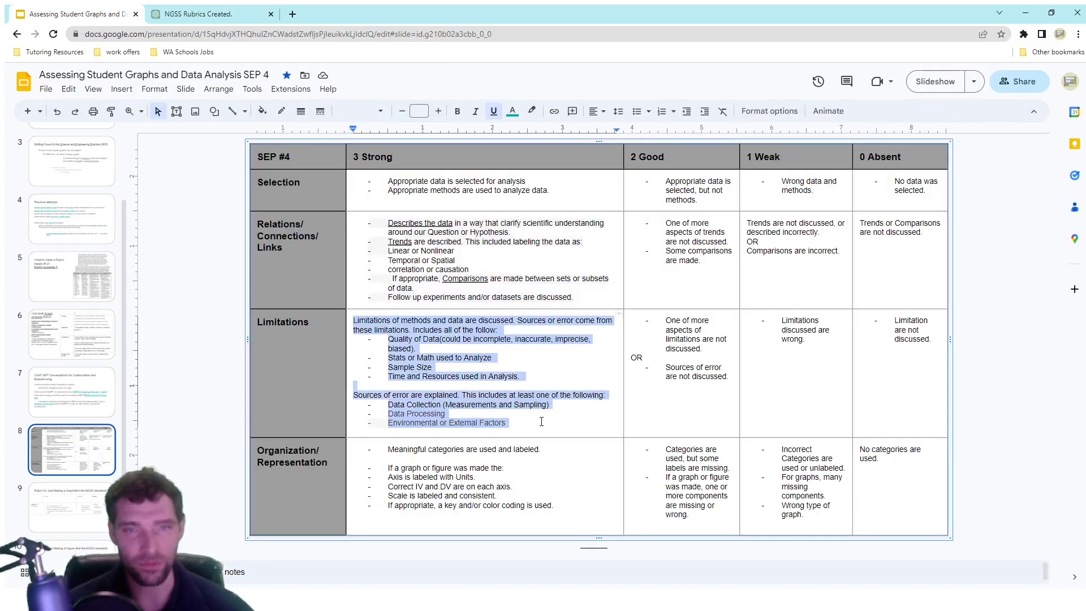
left_click(201, 15)
scroll(521, 231, "down", 1)
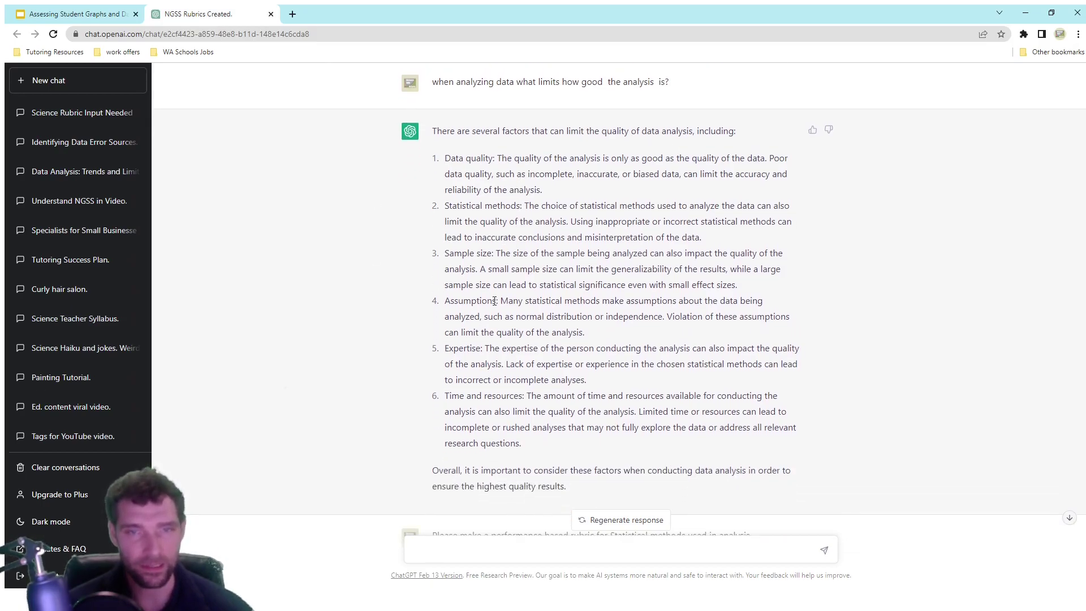
Recheck the 3 Strong Limitations criteria on the SEP #4 rubric slide and skim ChatGPT's statistical methods rubric through to its end.
left_click(96, 14)
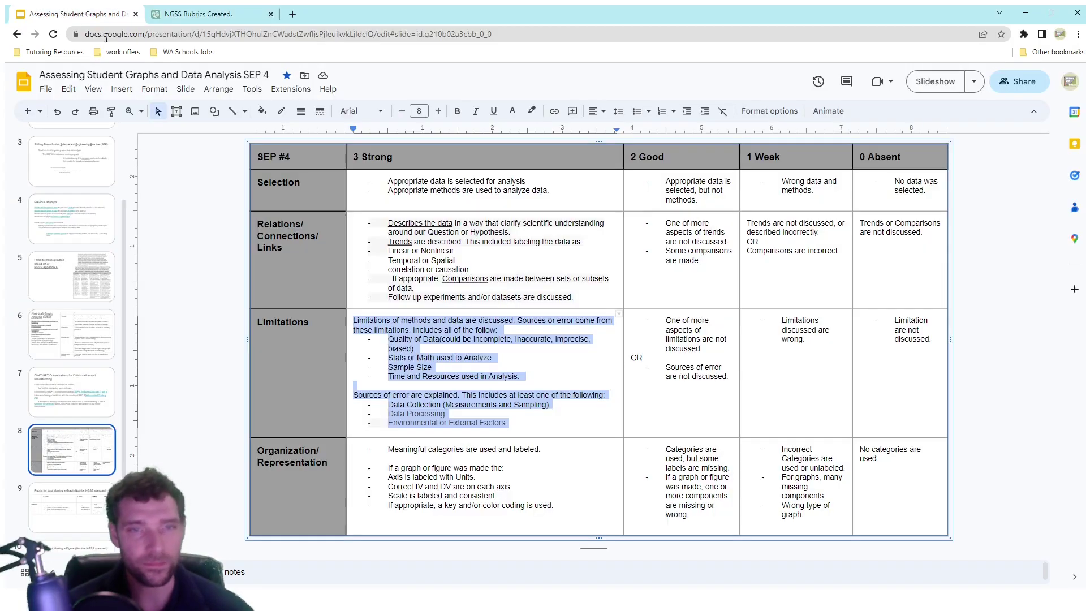
left_click(442, 369)
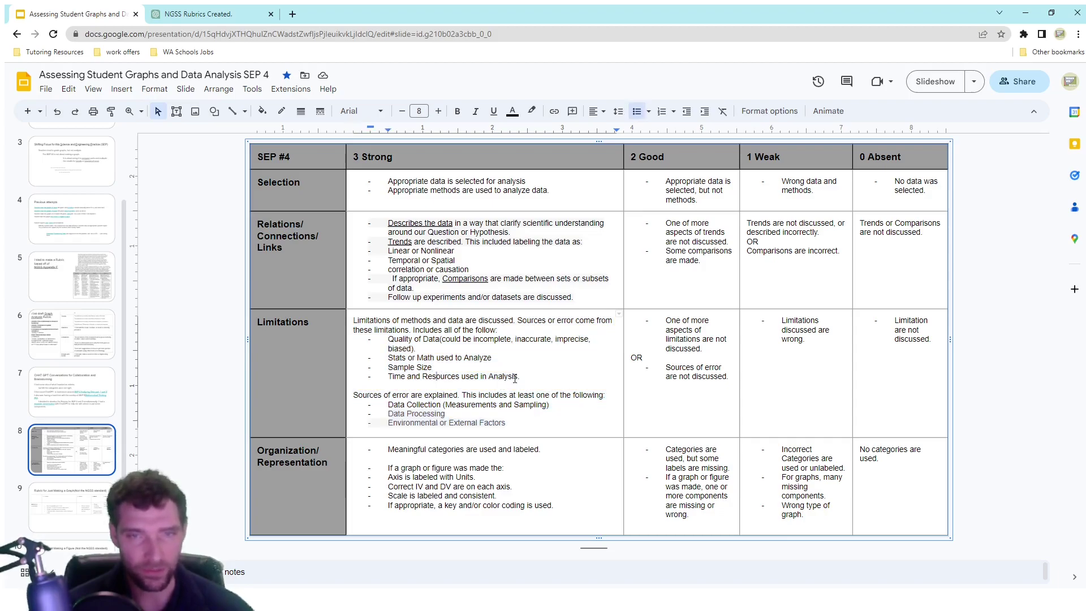
left_click(180, 16)
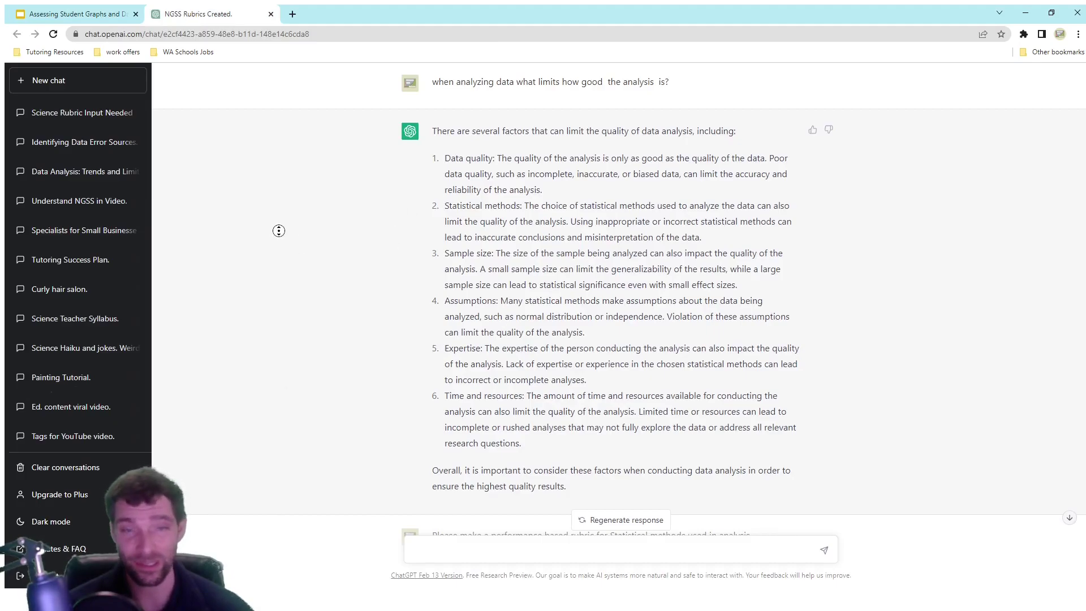
scroll(316, 255, "down", 15)
scroll(333, 256, "down", 7)
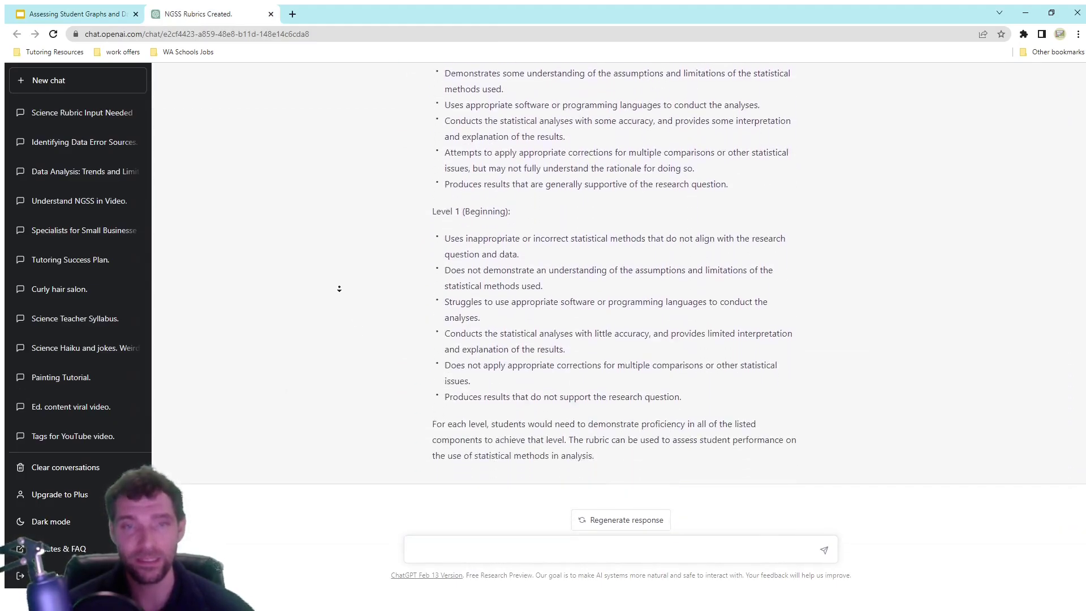
From the ChatGPT conversations slide, open the part 2 conversation on SEP 4 and close the NGSS Rubrics conversation.
left_click(77, 16)
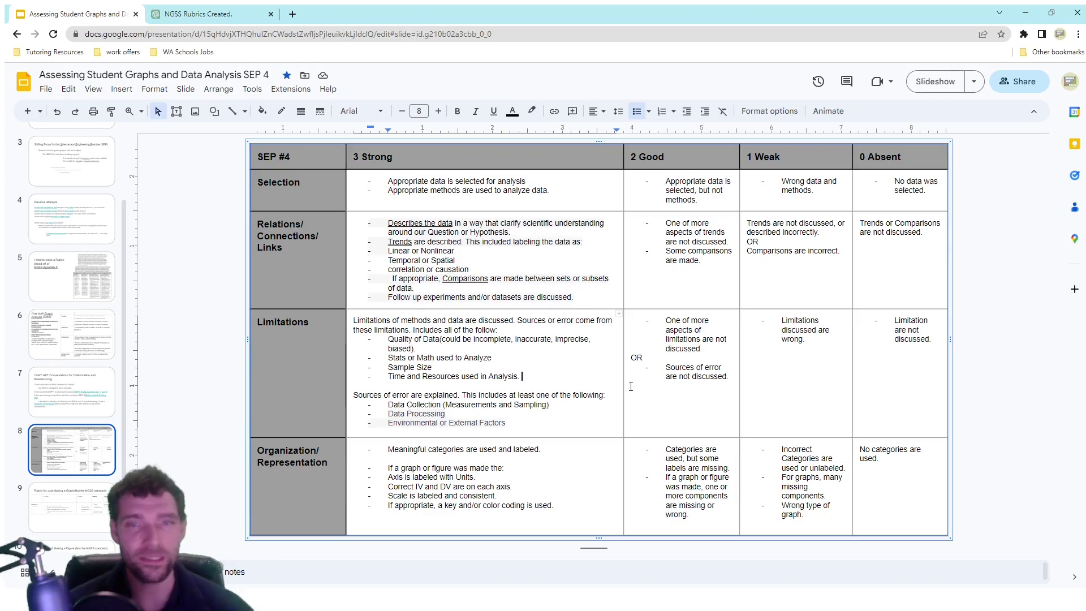
left_click(75, 399)
left_click(878, 338)
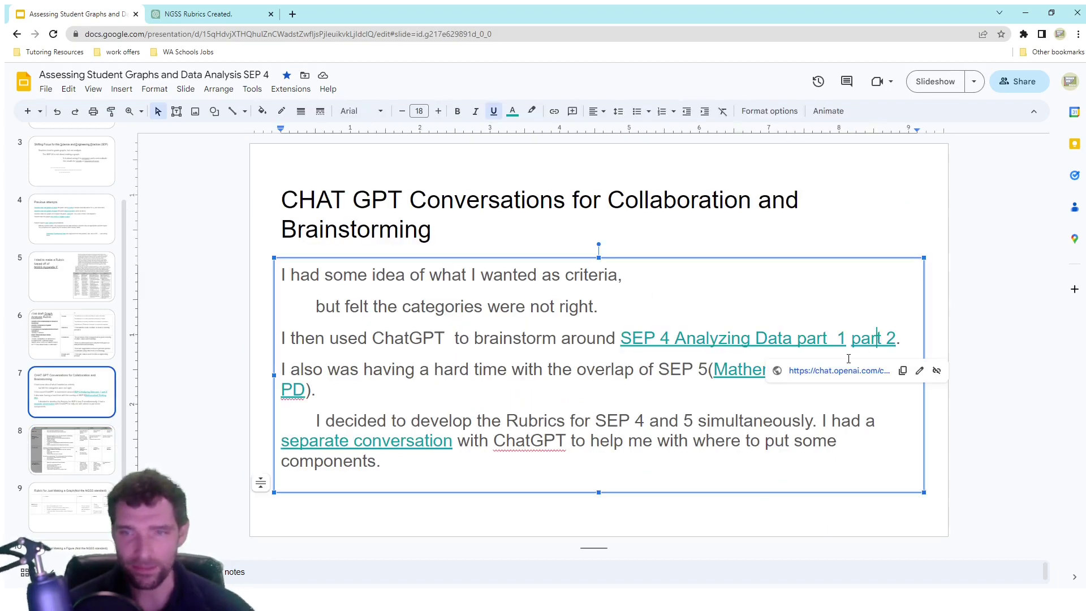
left_click(803, 371)
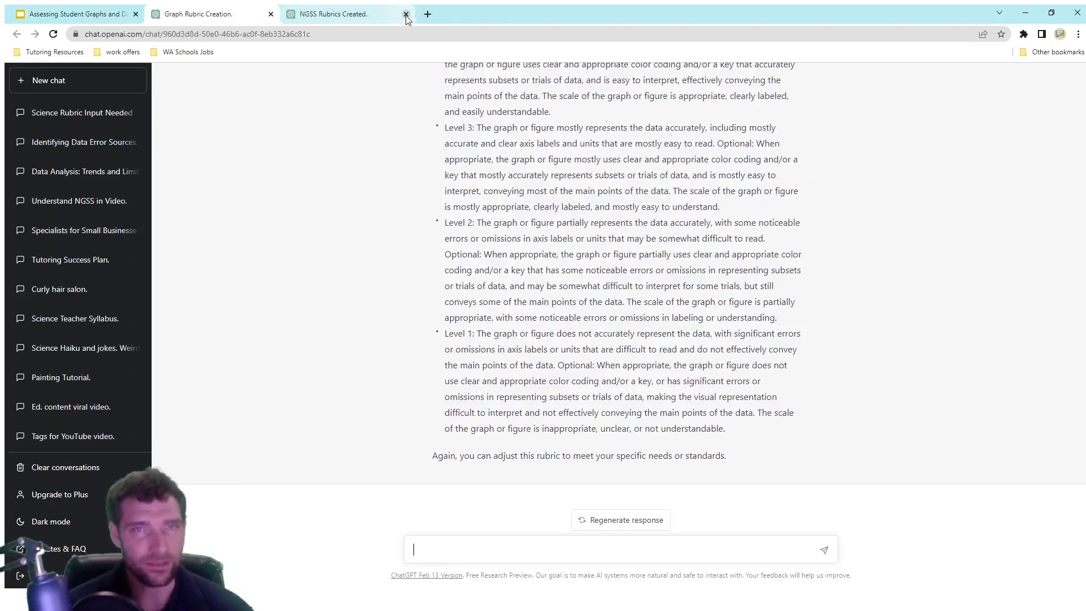
left_click(406, 13)
Examine ChatGPT's rubric for graphs and figures aligned to NGSS and Common Core, covering the representation and analysis criteria.
scroll(243, 86, "up", 5)
scroll(243, 87, "up", 5)
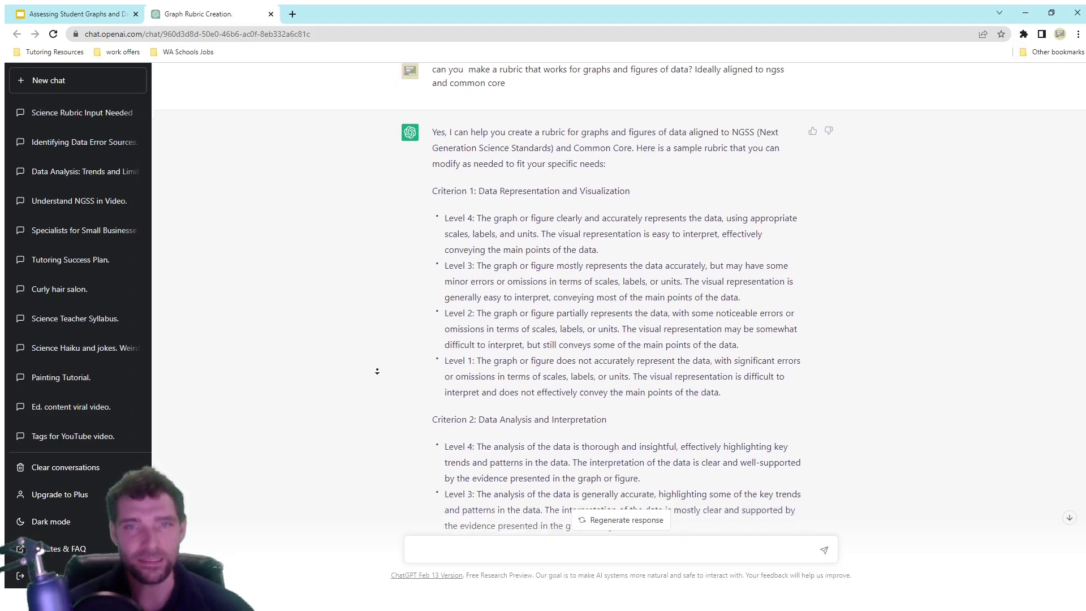
scroll(373, 271, "down", 4)
scroll(392, 276, "up", 3)
scroll(393, 277, "down", 1)
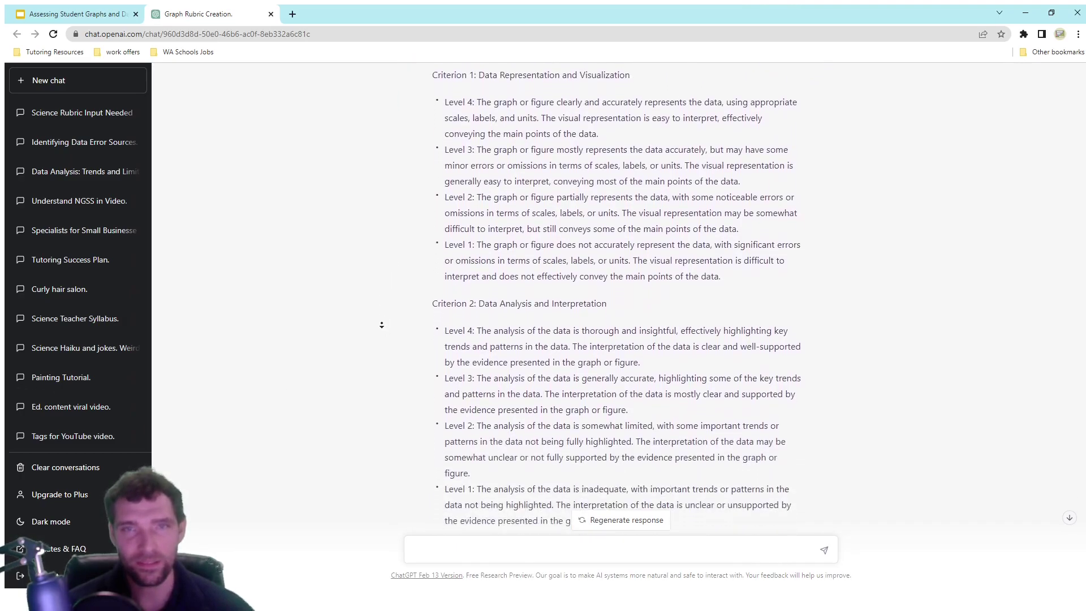
Compare the Organization/Representation row on the SEP #4 rubric slide with ChatGPT's Data Representation and Visualization criterion.
left_click(74, 13)
left_click(92, 444)
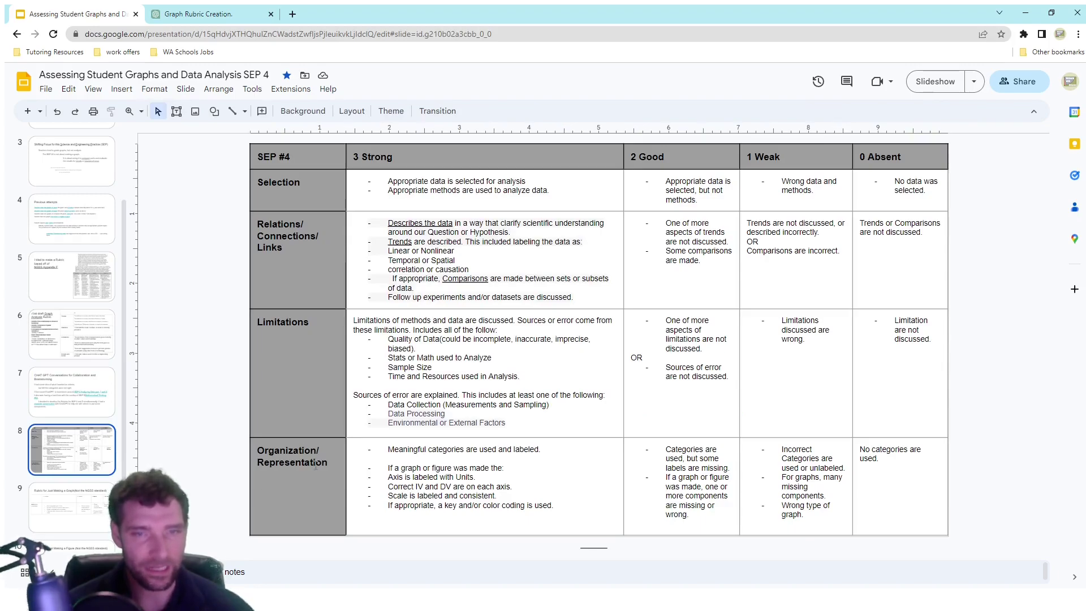
left_click(242, 16)
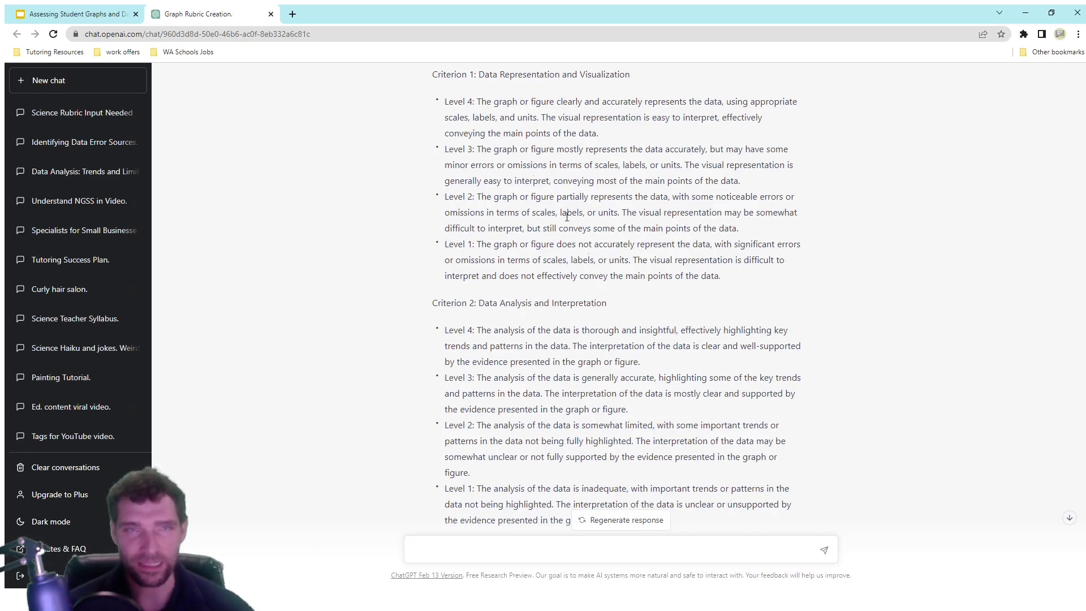
left_click(69, 16)
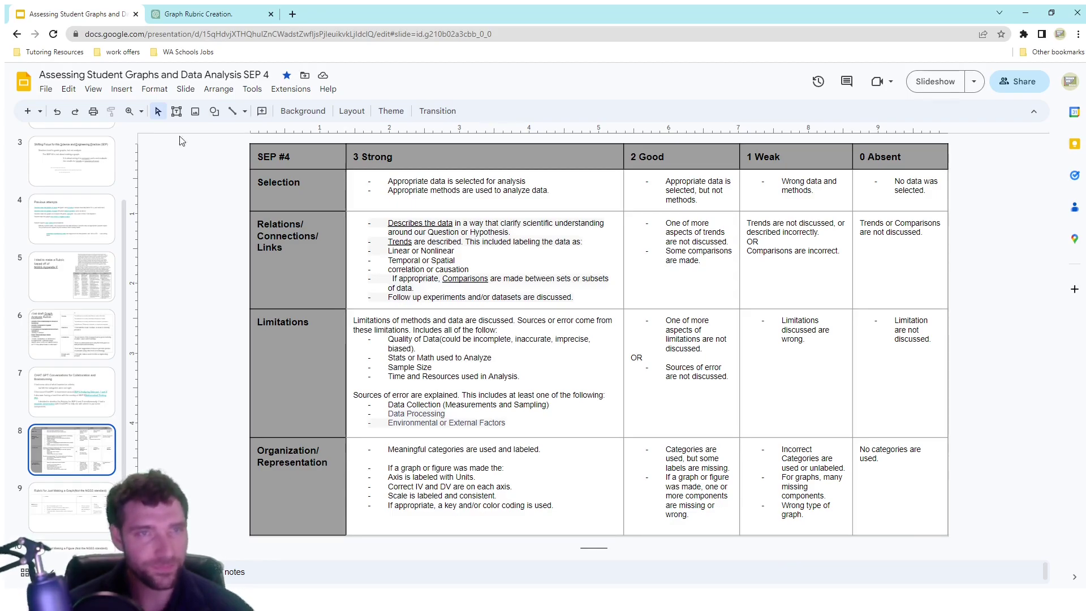
Close the Graph Rubric Creation conversation and open the Mathematical Thinking PD presentation linked on the ChatGPT conversations slide.
left_click(229, 13)
left_click(271, 14)
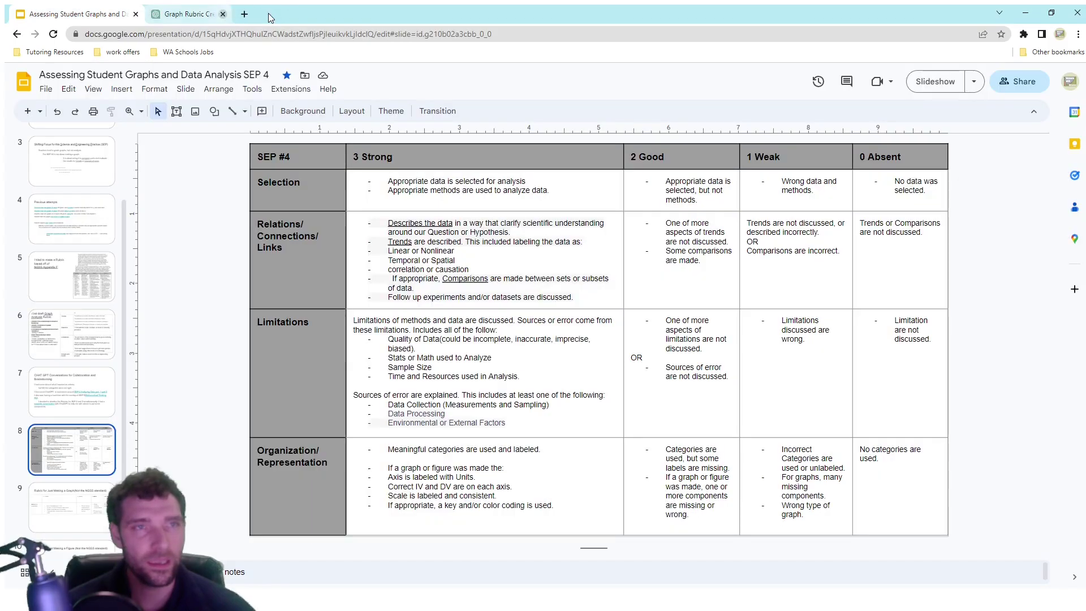
left_click(96, 391)
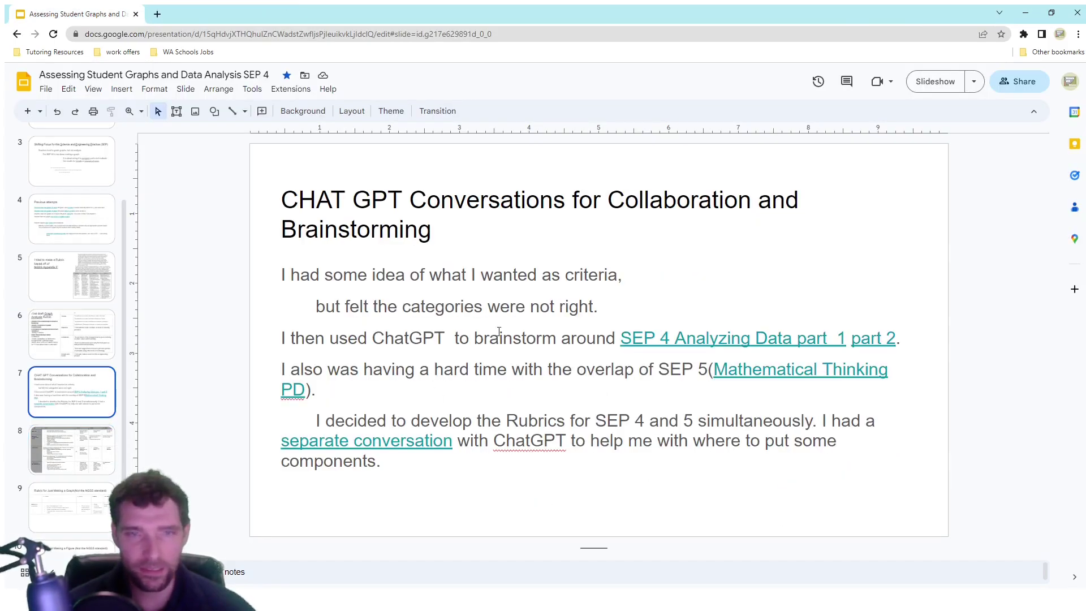
left_click(774, 370)
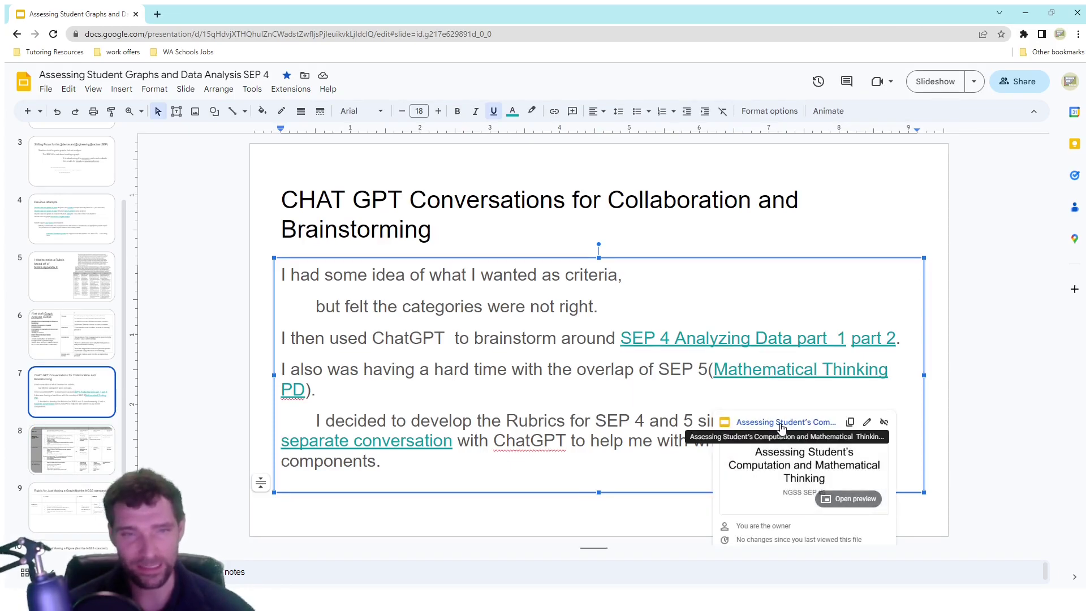
left_click(781, 424)
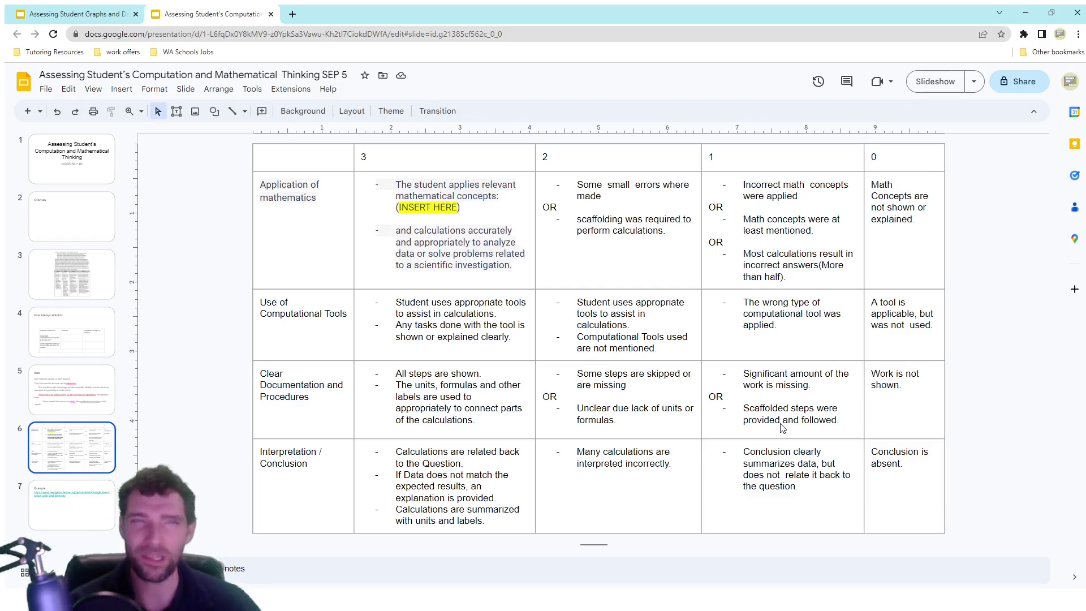
Open the linked separate conversation about where to put rubric components and close the SEP 5 presentation.
left_click(90, 15)
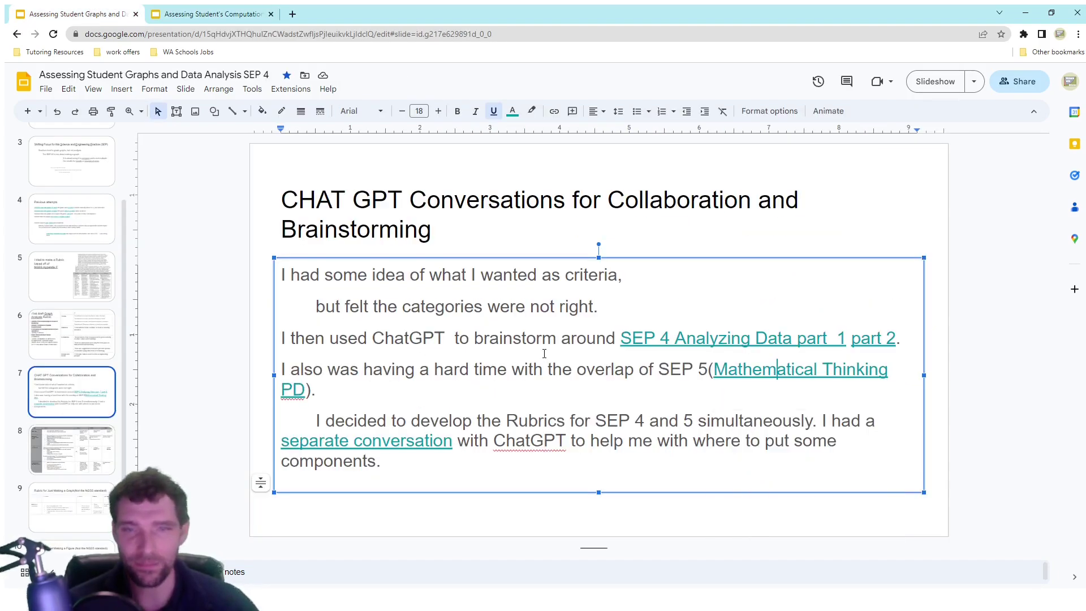
left_click(399, 442)
left_click(276, 472)
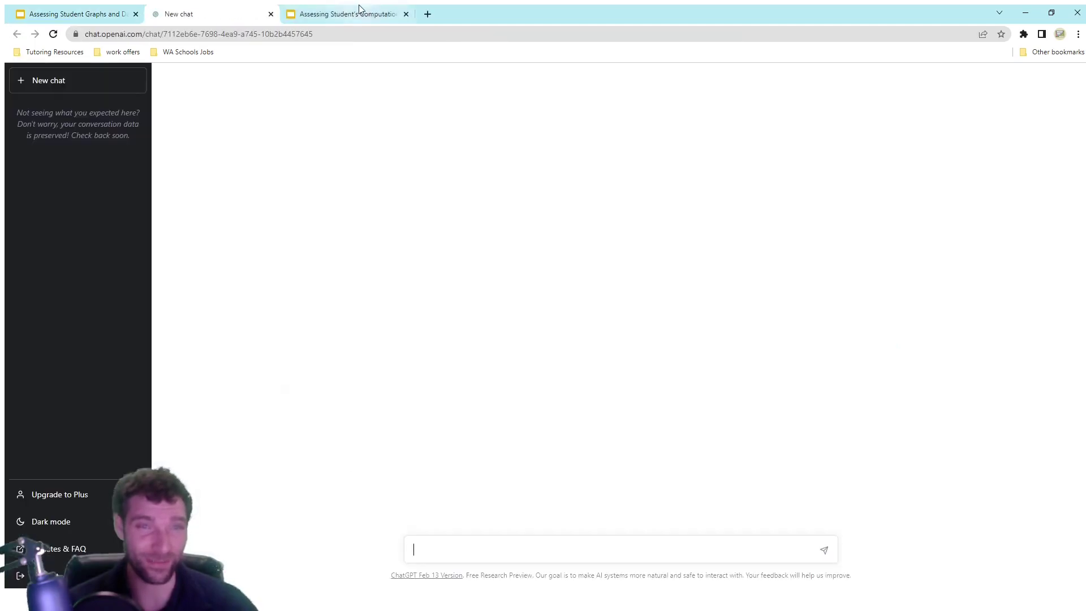
left_click(406, 14)
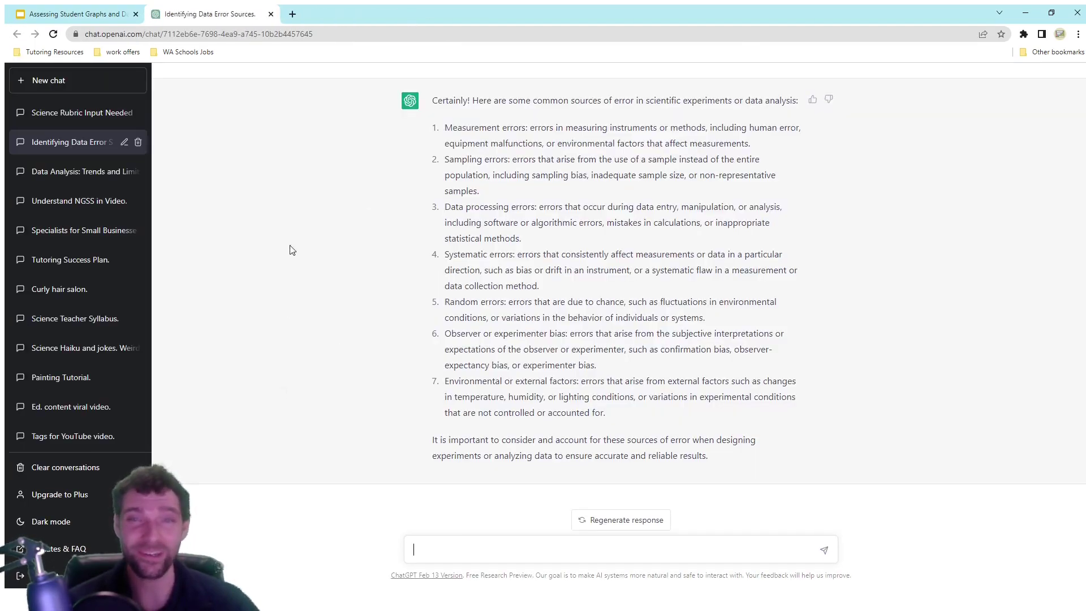
Examine the ChatGPT conversation on how sources of error align with SEP 4 or 5, differ from limitations, and fit the updated rubric.
scroll(363, 257, "up", 5)
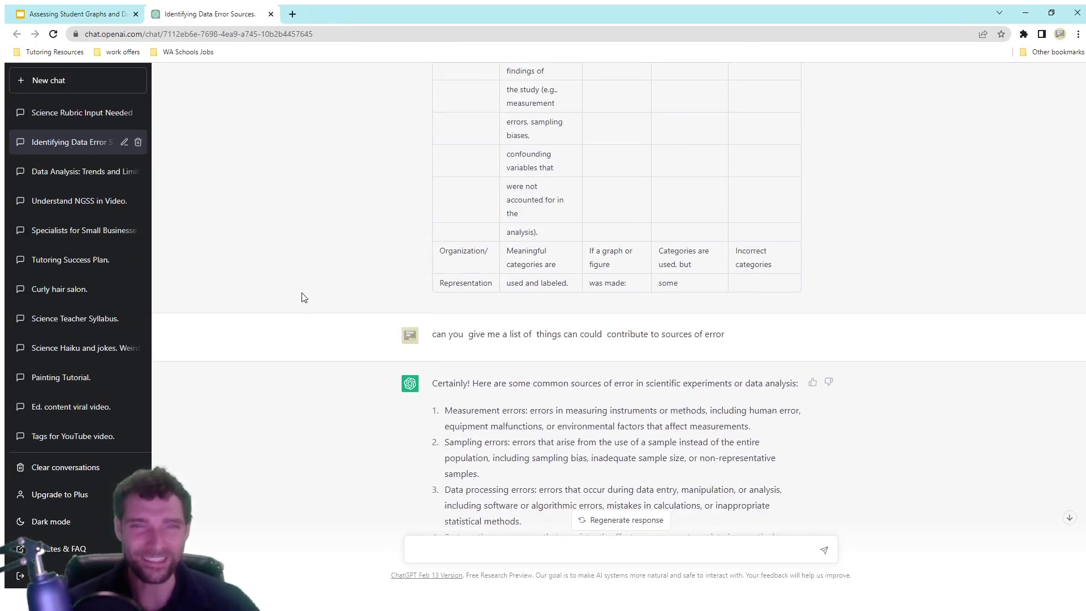
middle_click(328, 404)
scroll(328, 403, "up", 15)
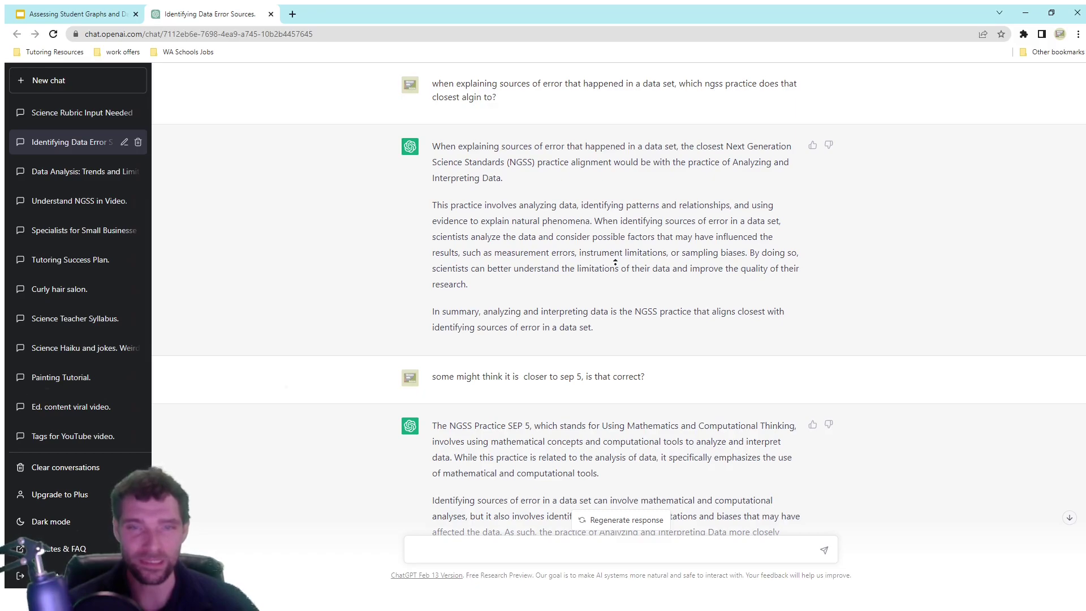
scroll(570, 405, "down", 4)
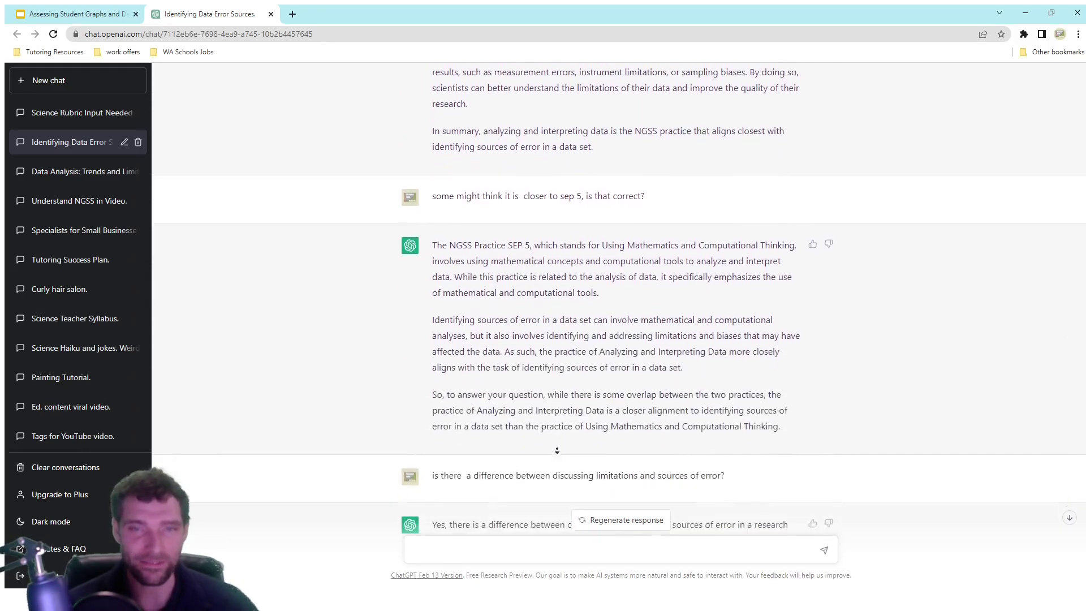
scroll(569, 405, "down", 6)
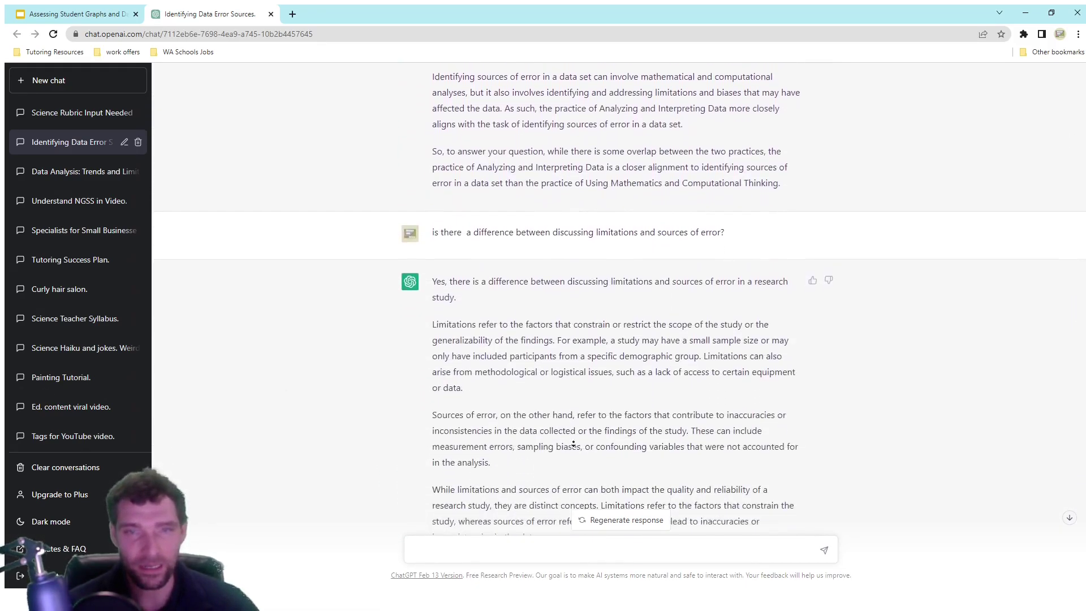
scroll(573, 443, "down", 6)
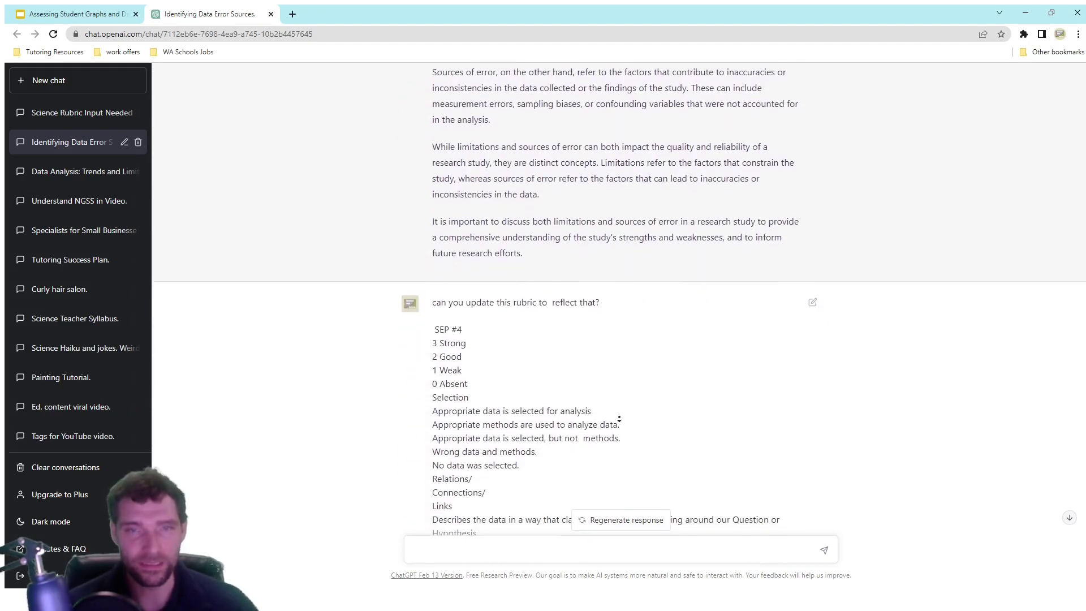
scroll(644, 470, "down", 15)
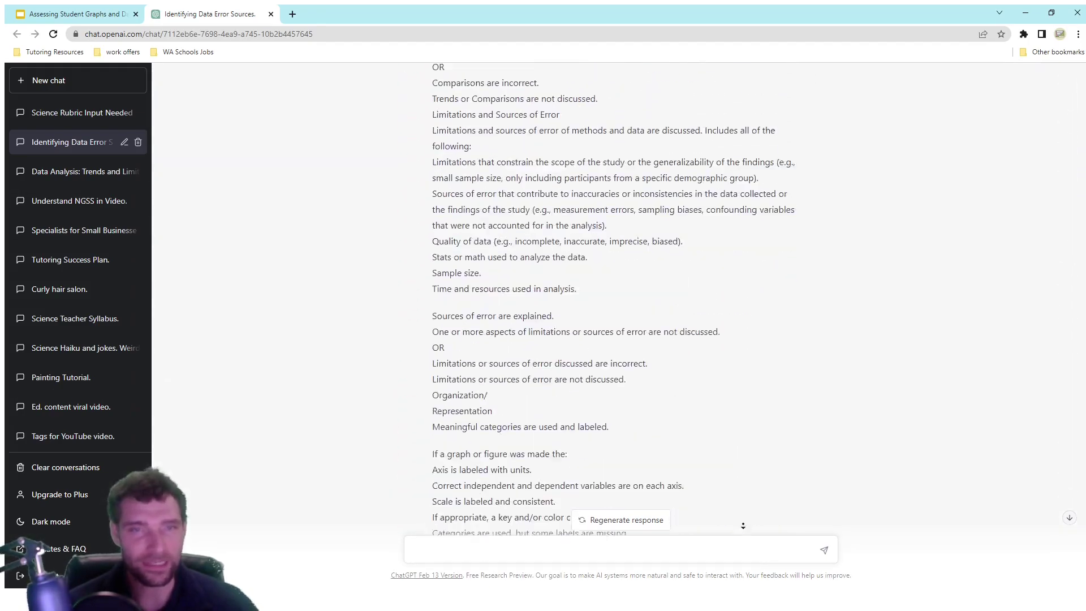
scroll(729, 436, "down", 5)
scroll(764, 347, "up", 3)
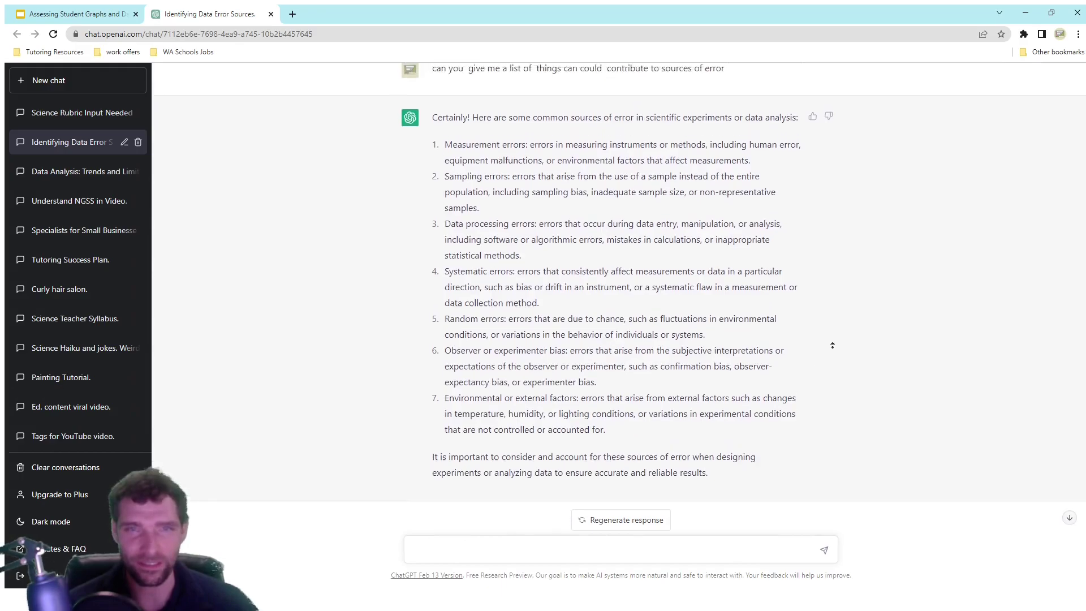
scroll(555, 311, "up", 10)
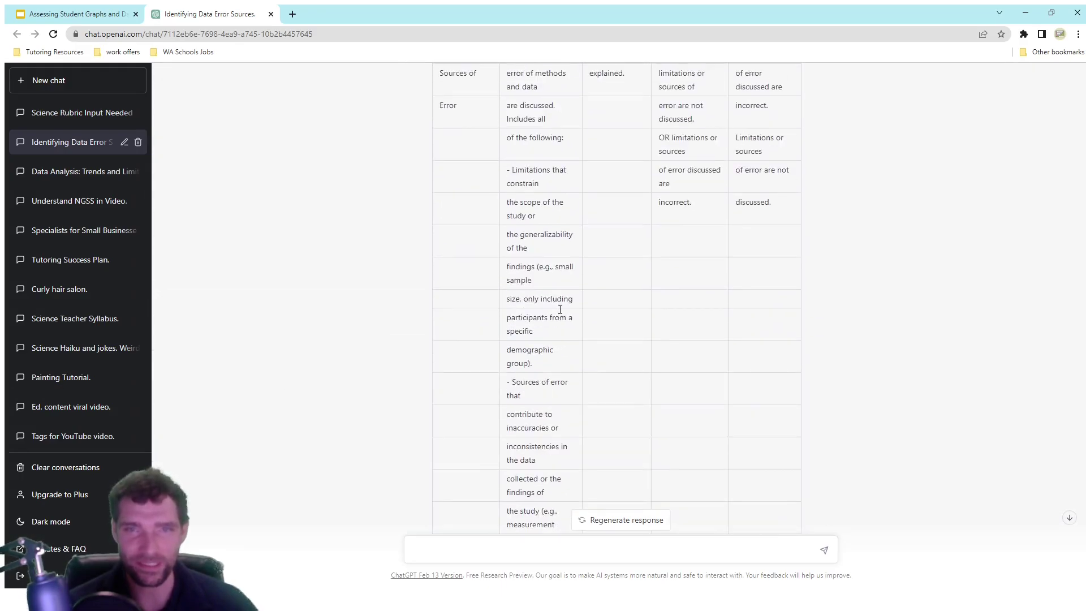
Return to the SEP 4 presentation, display the SEP #4 rubric slide and open the linked Assessment Google Doc.
left_click(56, 15)
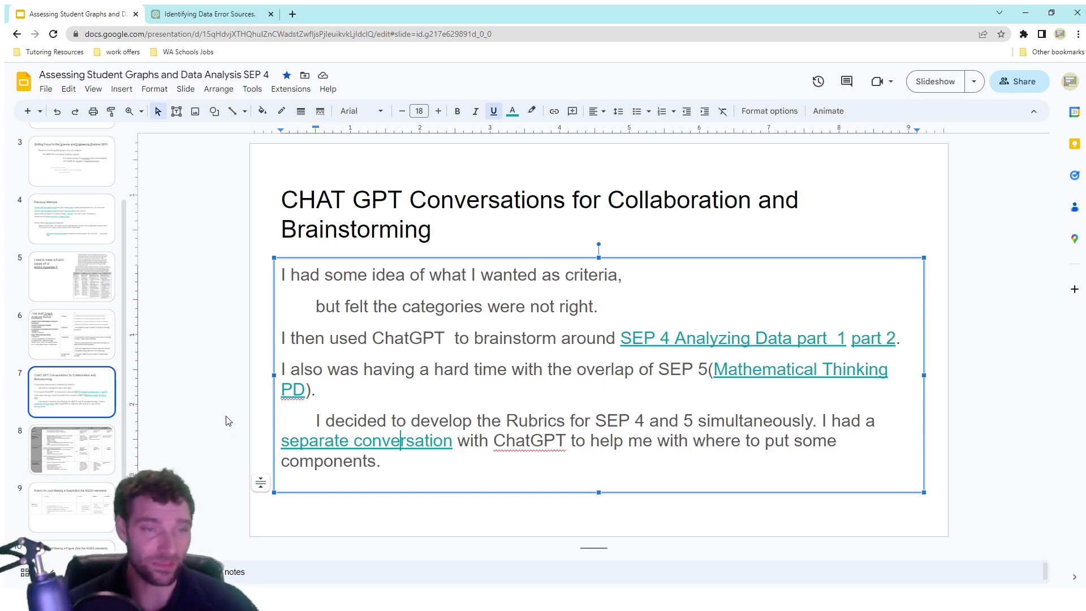
left_click(79, 449)
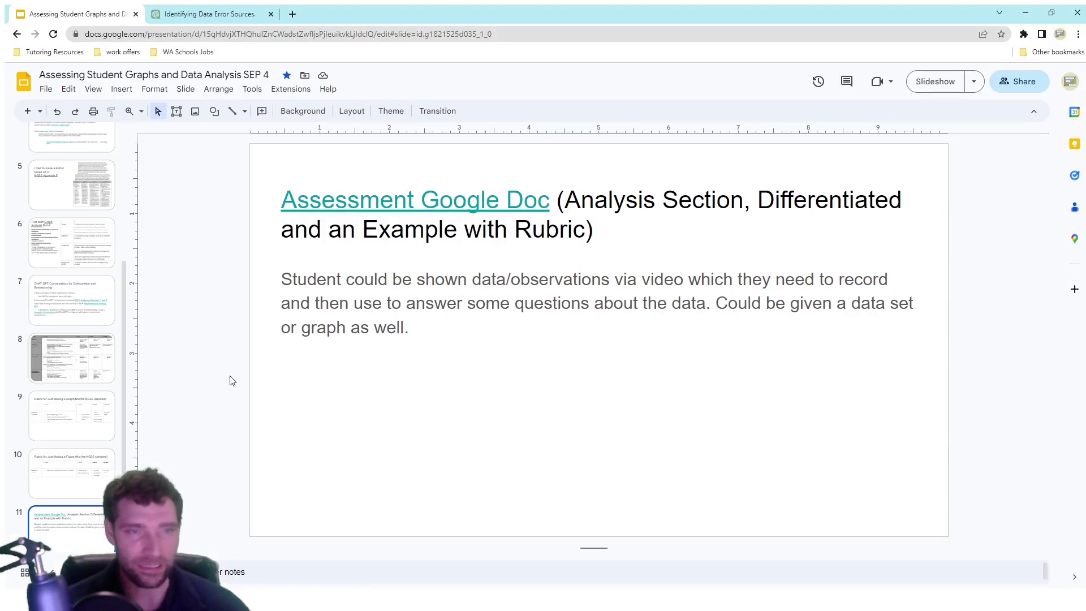
left_click(87, 362)
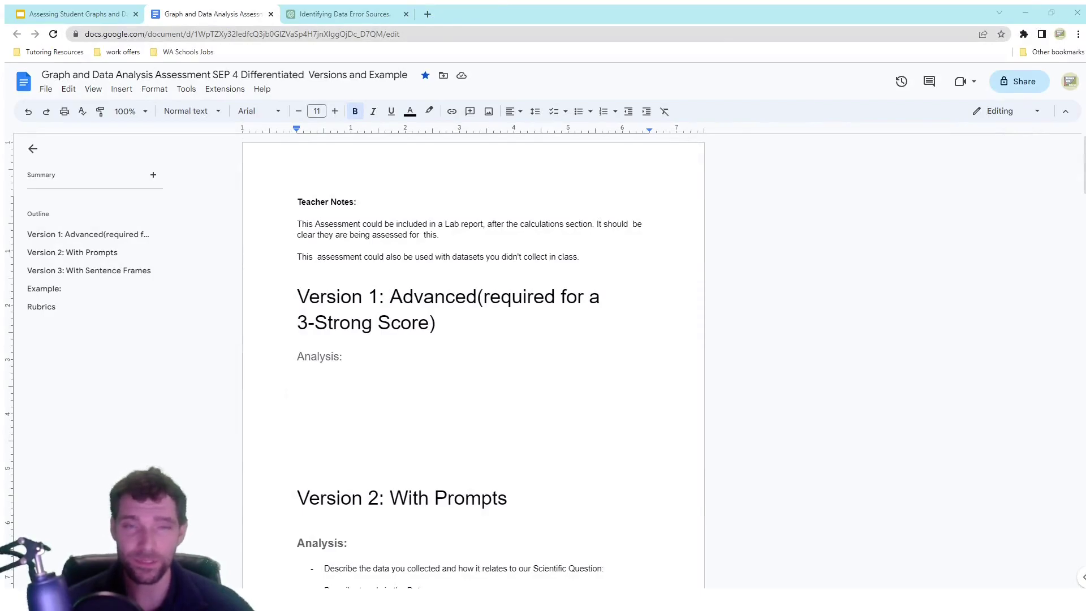
Review the Version 1: Advanced section of the assessment document and bring the Version 2: With Prompts questions into view.
scroll(473, 362, "down", 2)
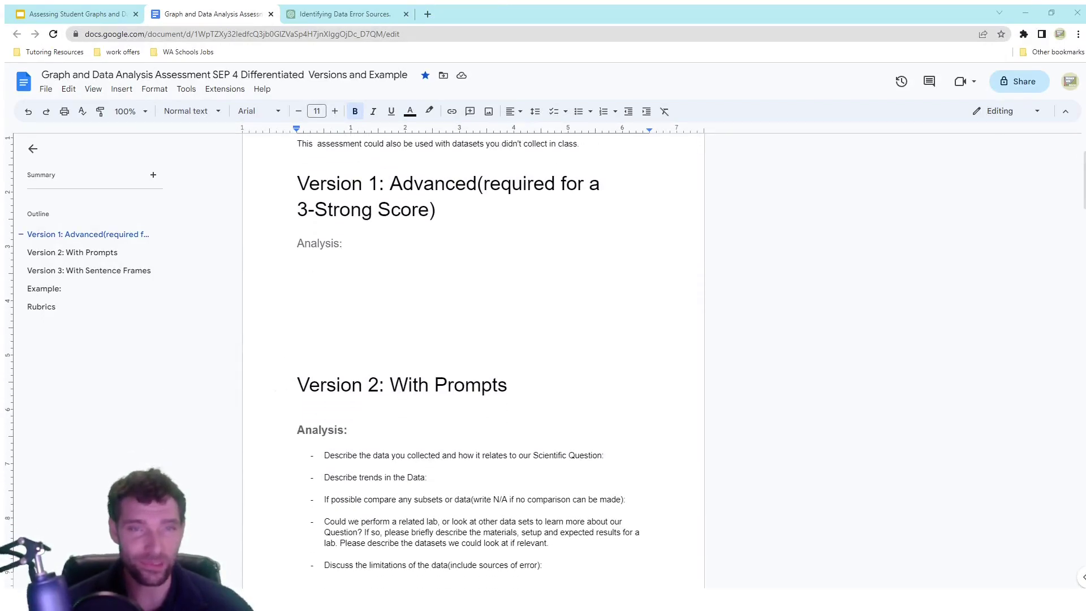
left_click(325, 273)
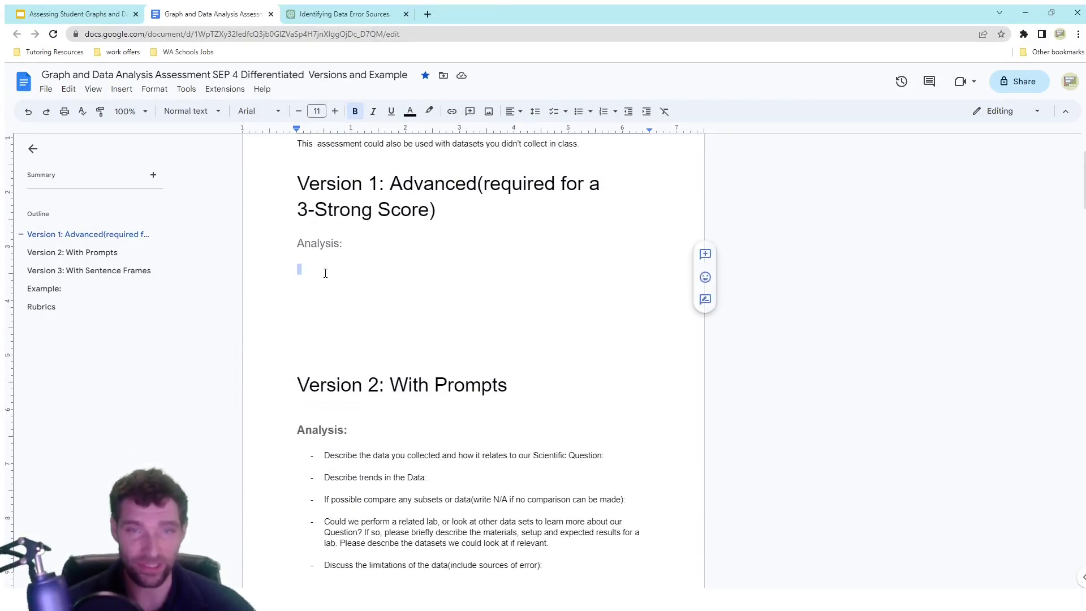
left_click(325, 273)
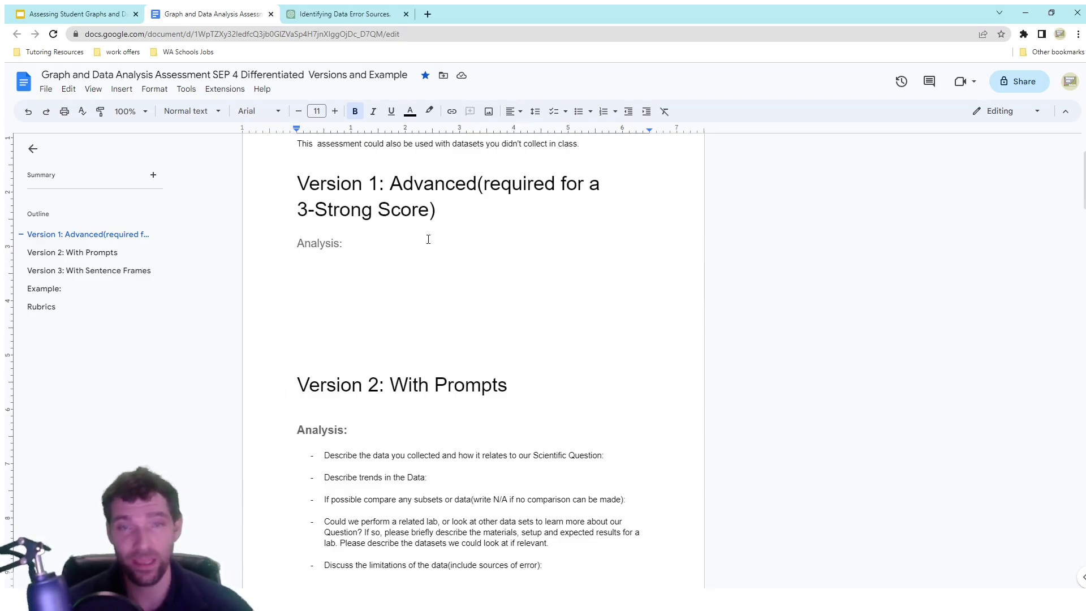
left_click(477, 182)
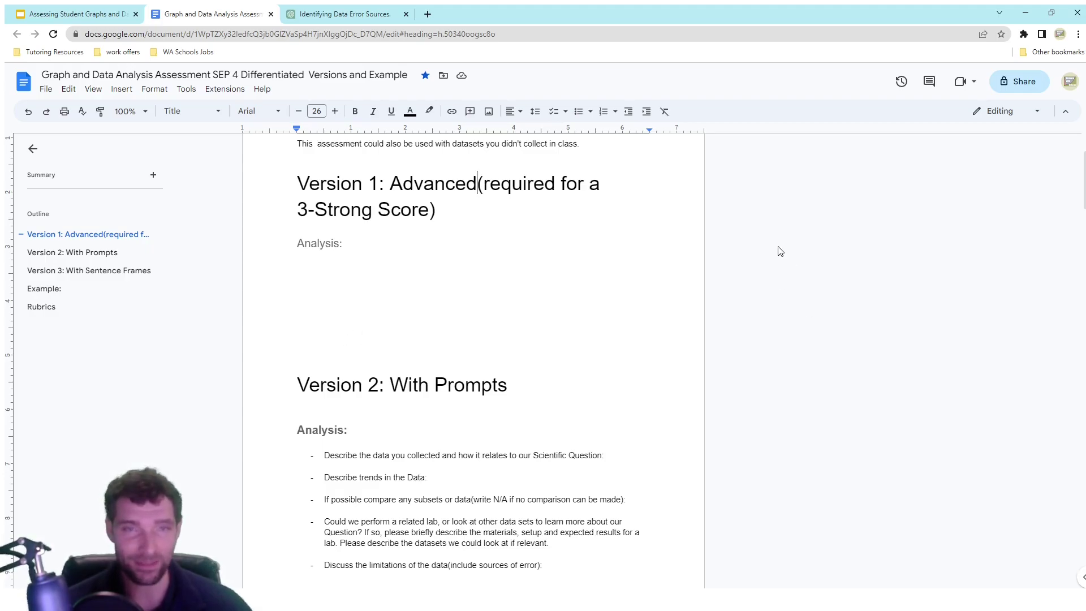
middle_click(843, 250)
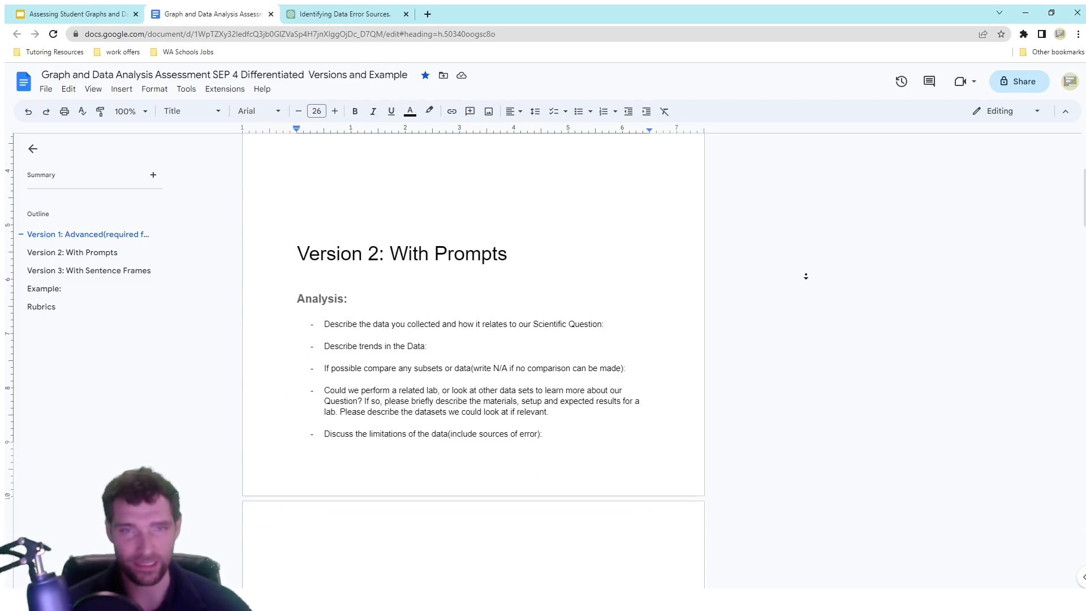
Compare the Version 2: With Prompts questions in the assessment document with the SEP #4 rubric slide in the presentation.
middle_click(807, 278)
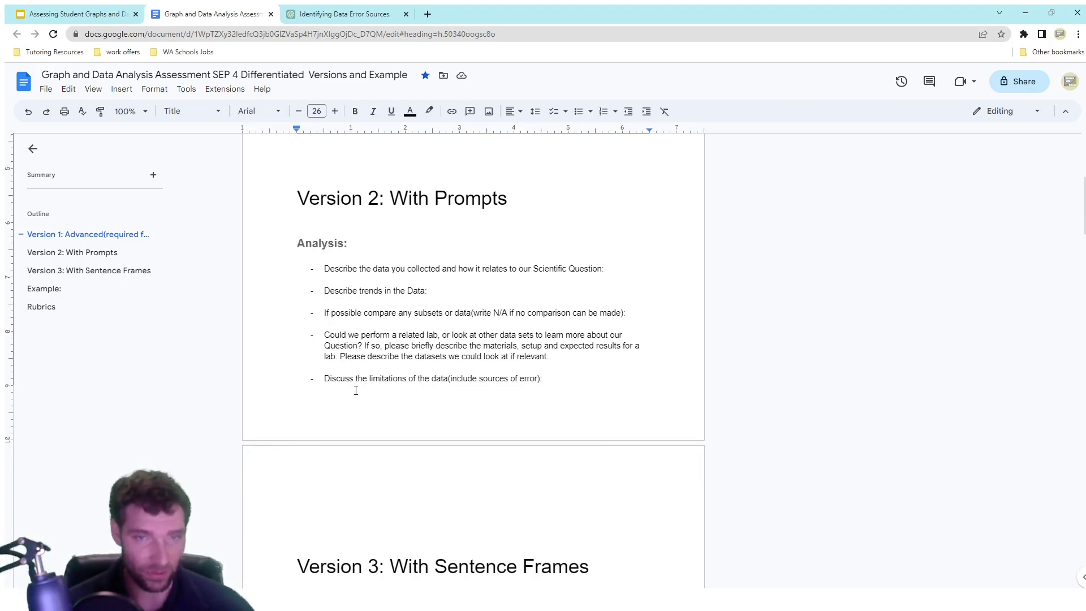
middle_click(840, 299)
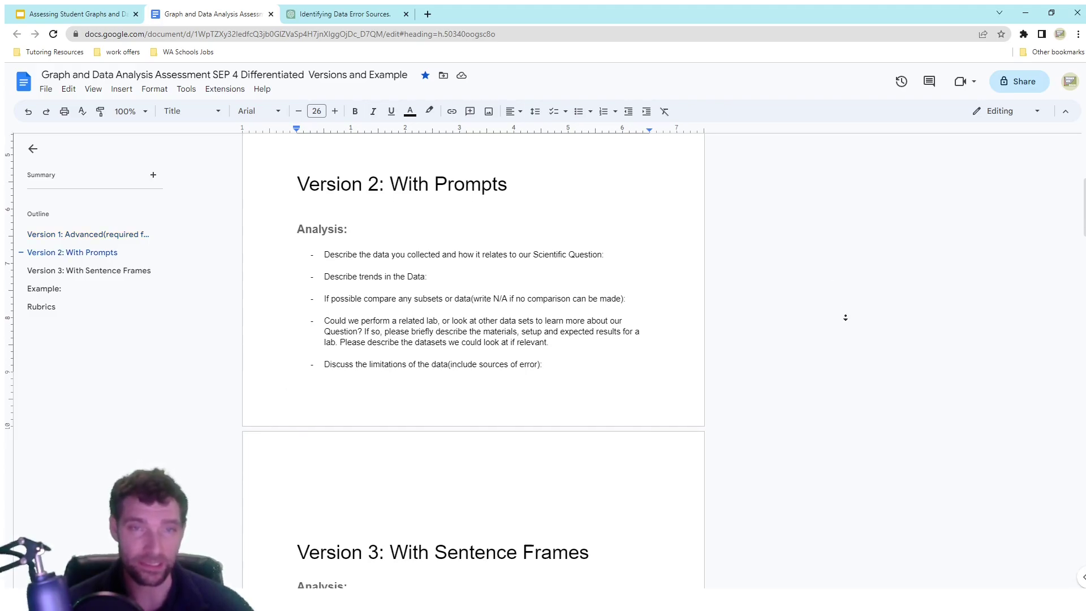
left_click(845, 317)
left_click(56, 13)
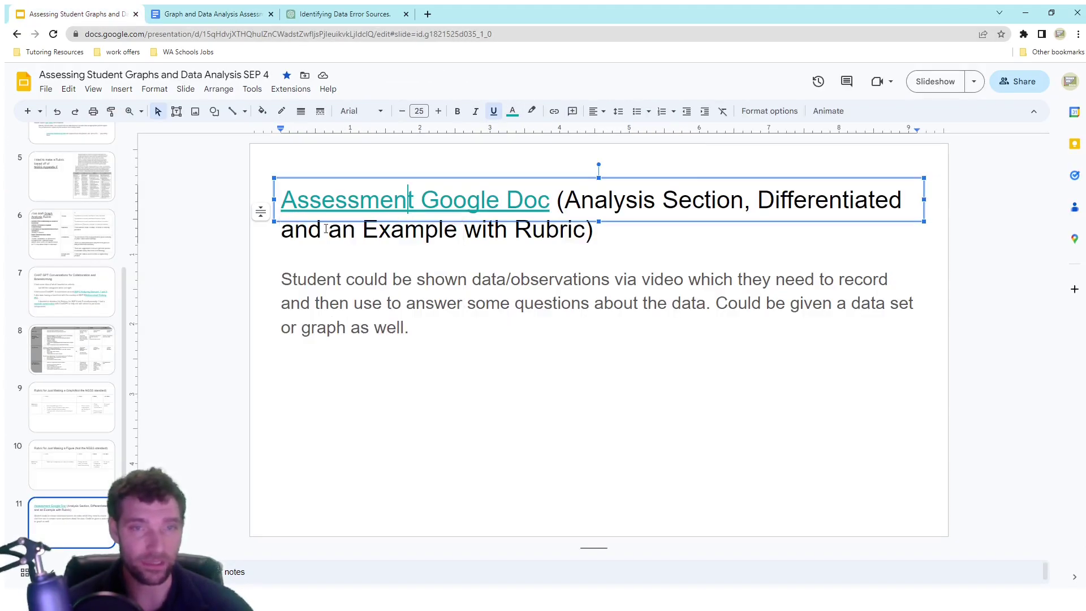
left_click(73, 358)
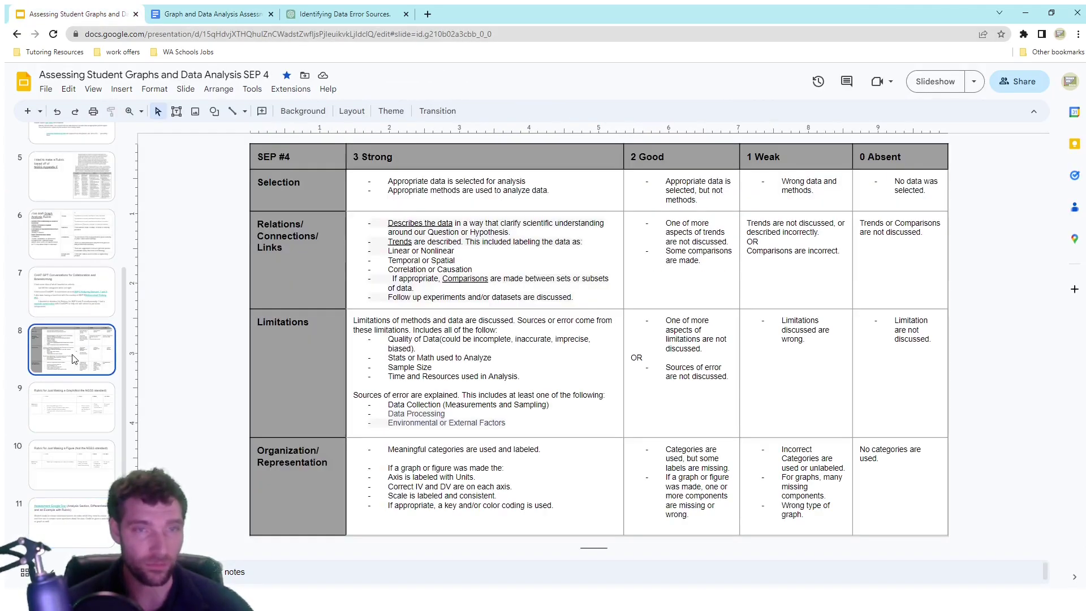
left_click(235, 14)
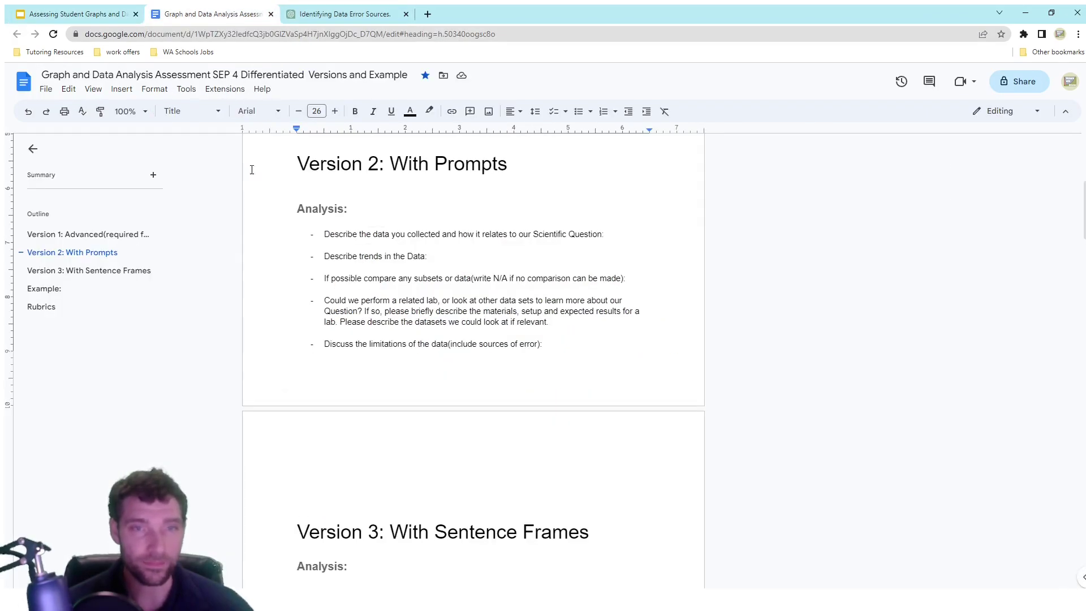
Review the assessment document's Example section, from the planet-sorting question through the Data, Graph and Calculations parts to the Analysis prompts.
middle_click(838, 313)
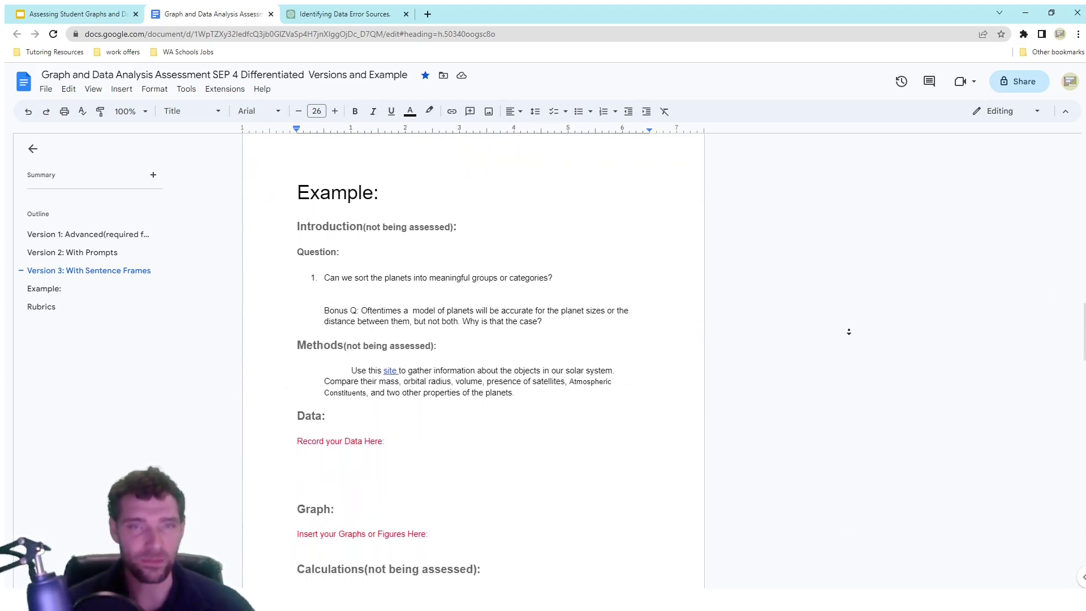
left_click(459, 238)
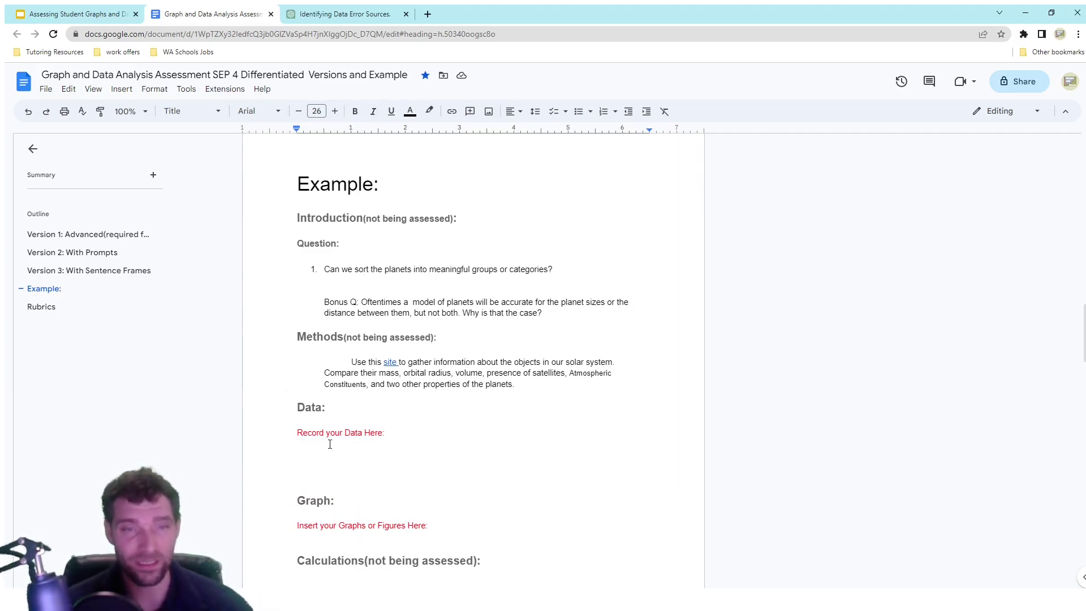
middle_click(823, 437)
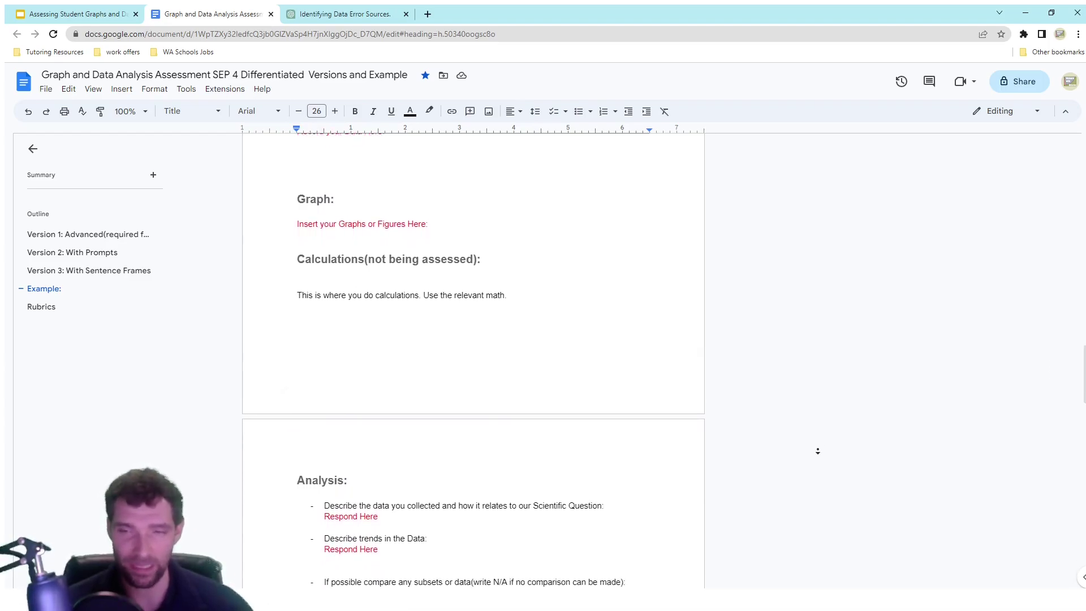
left_click(820, 454)
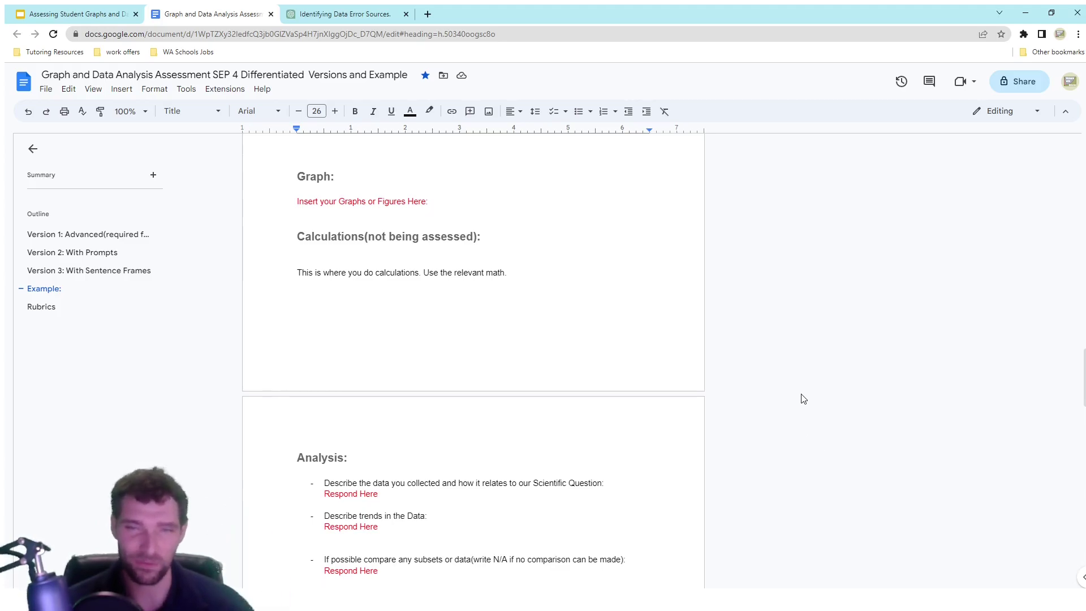
middle_click(807, 375)
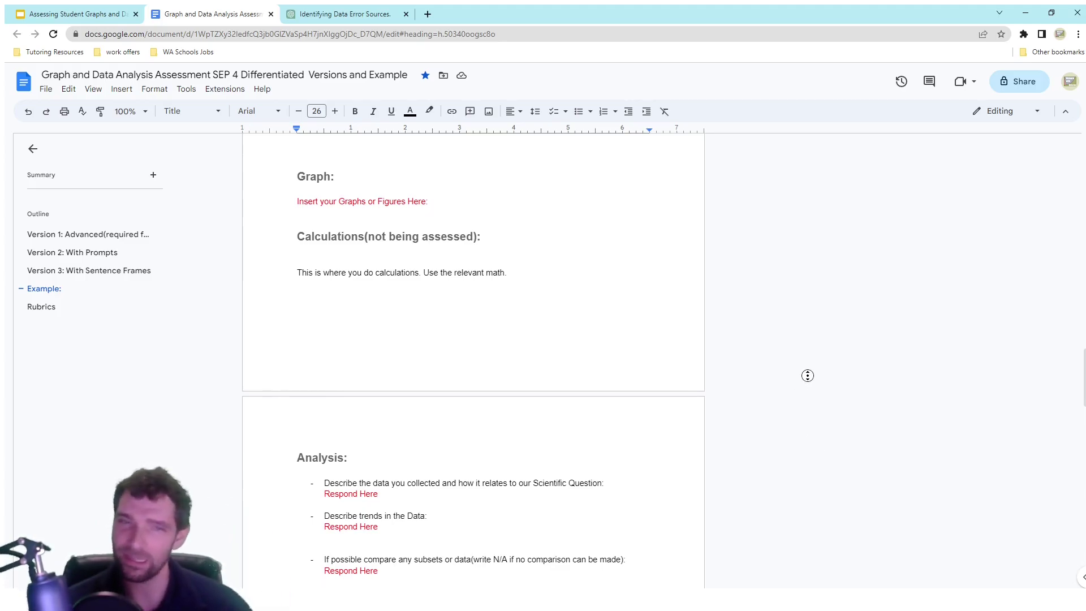
left_click(811, 417)
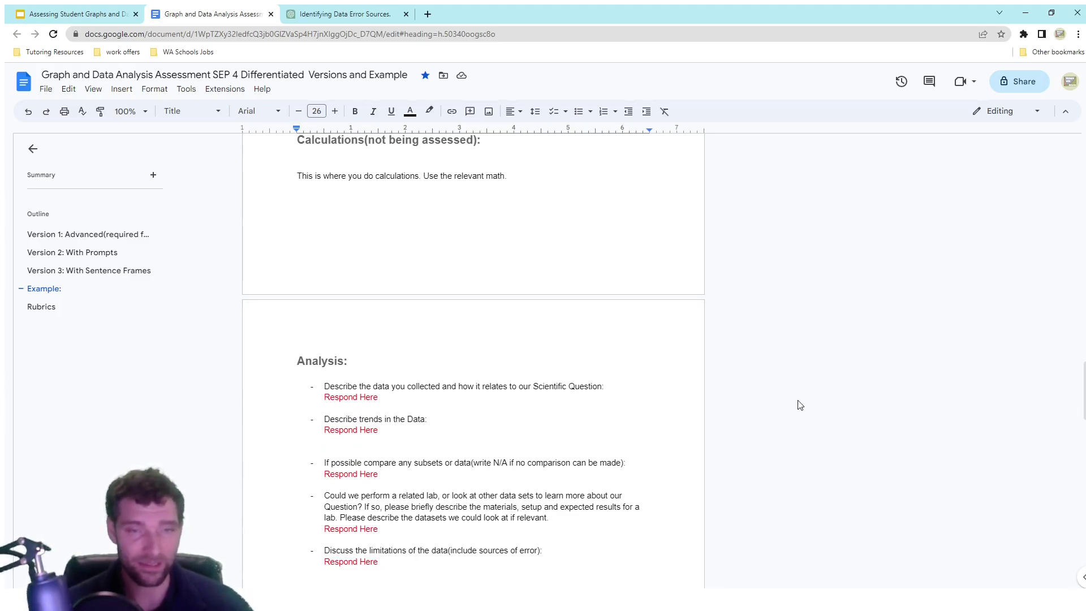
middle_click(861, 386)
Browse the My Services section of the McLearn with McLaren Podia site and open its Other Sites/Platforms page.
scroll(878, 417, "down", 1)
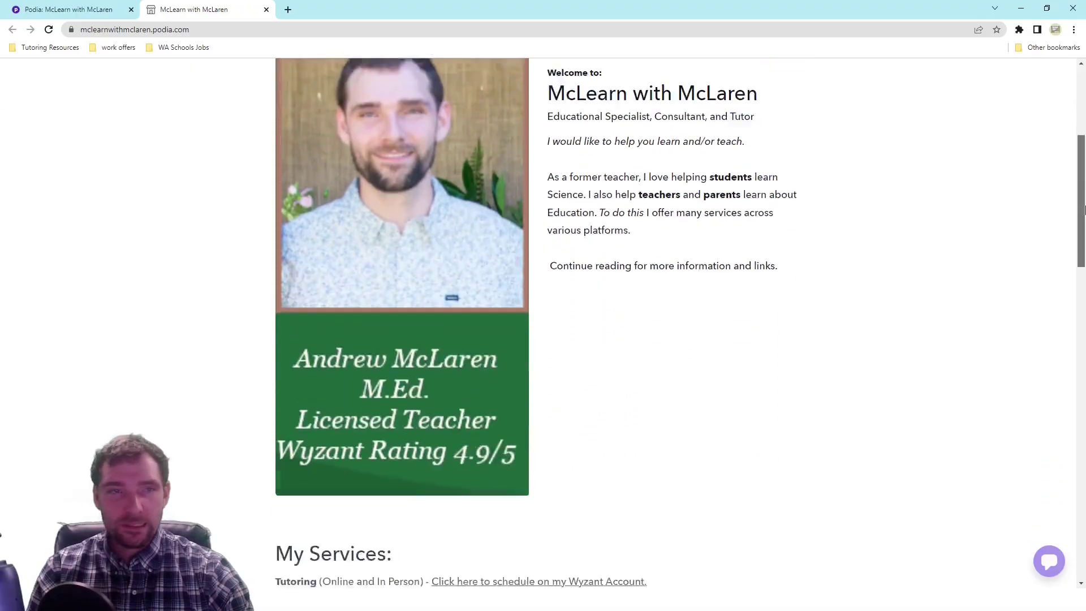
left_click_drag(1084, 209, 1084, 290)
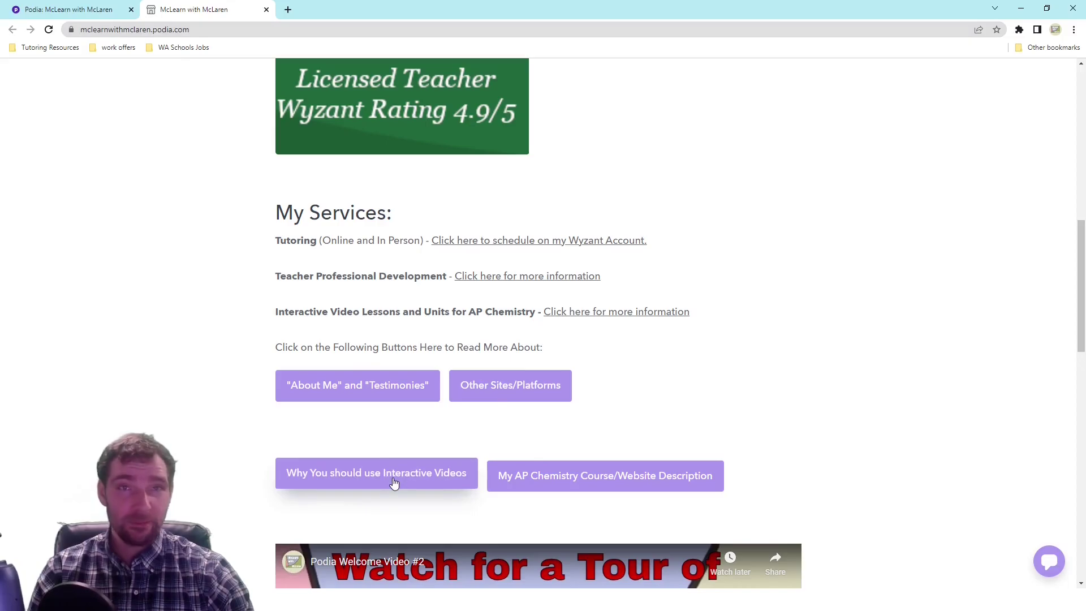
left_click(502, 396)
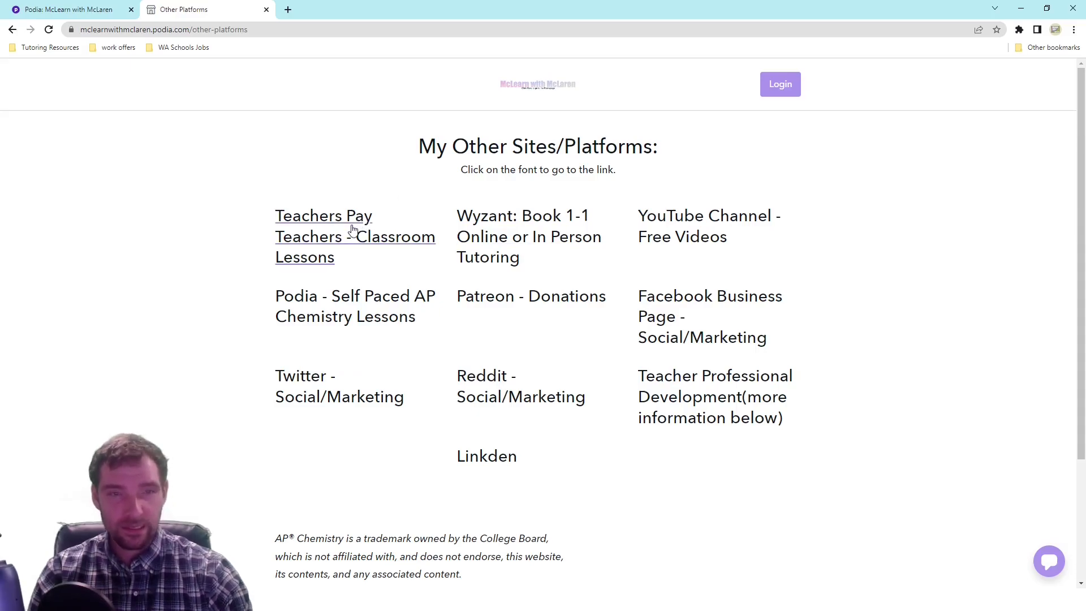
Open the Teachers Pay Teachers and Wyzant links, browse the store's product list and return to the Other Platforms page.
left_click(556, 237)
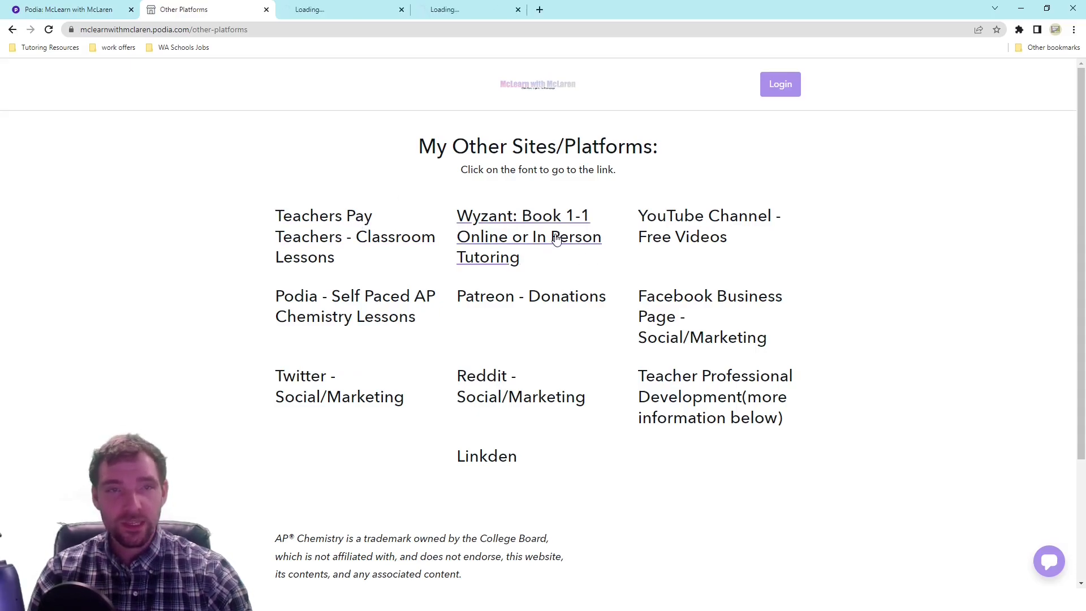
left_click(324, 12)
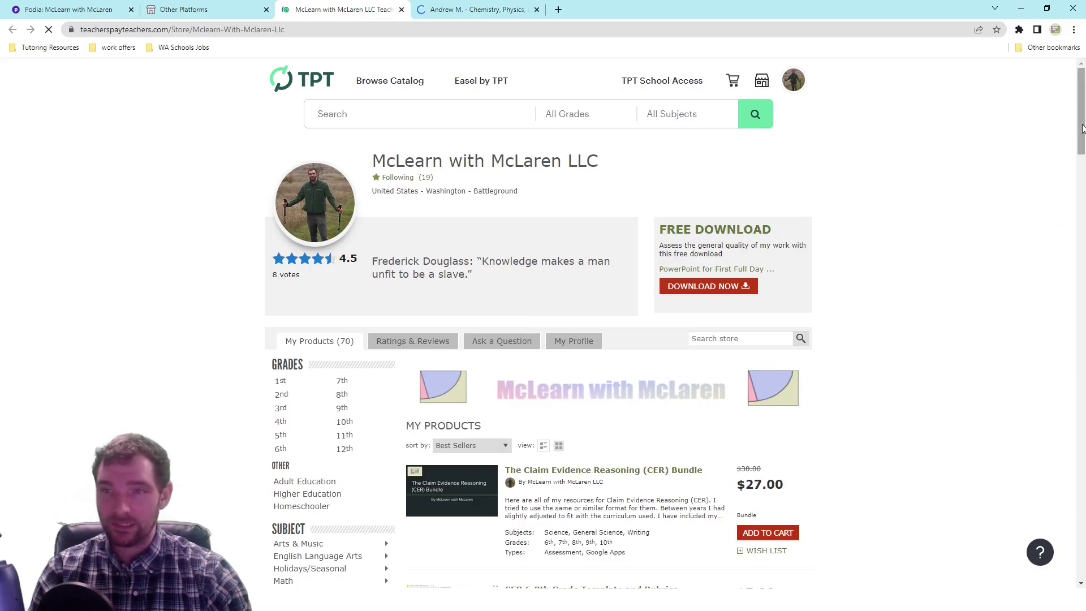
left_click_drag(1082, 131, 1083, 250)
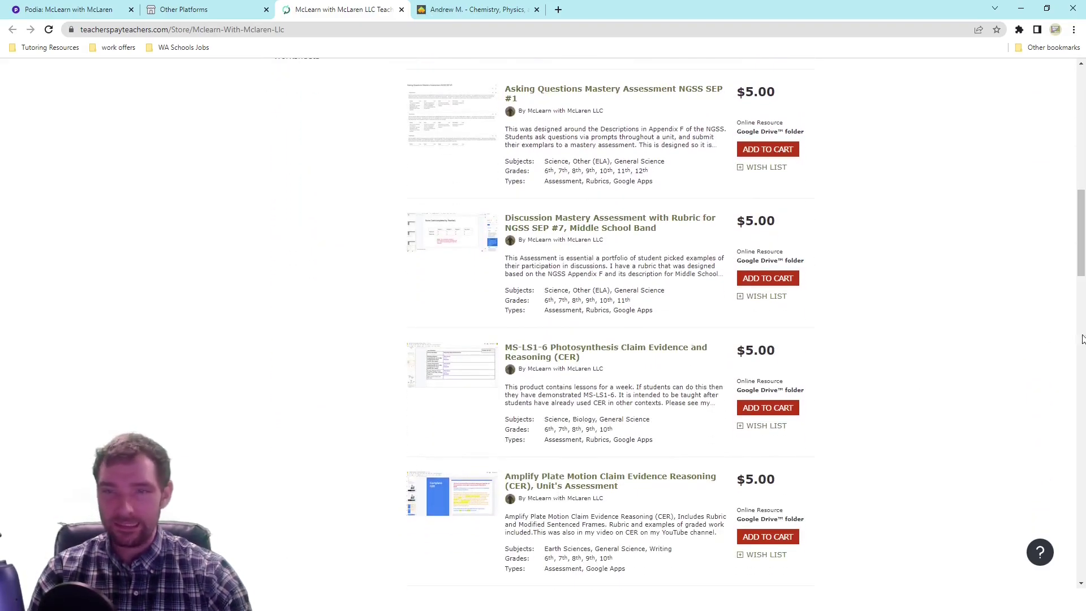
left_click(213, 9)
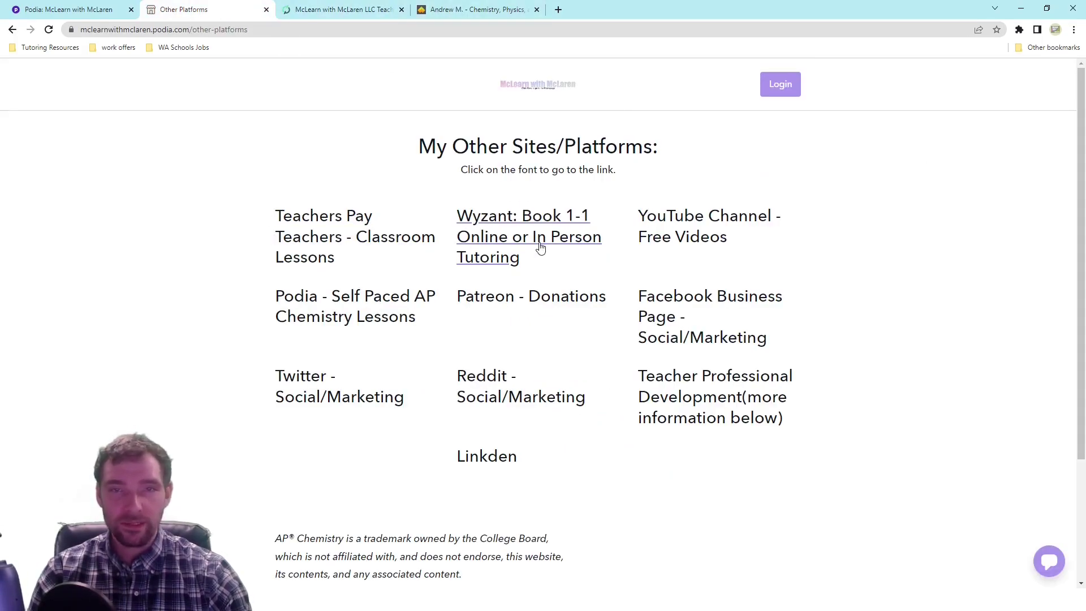
View the Wyzant tutor profile and open the Teacher Professional Development presentation linked on the Other Platforms page.
left_click(478, 9)
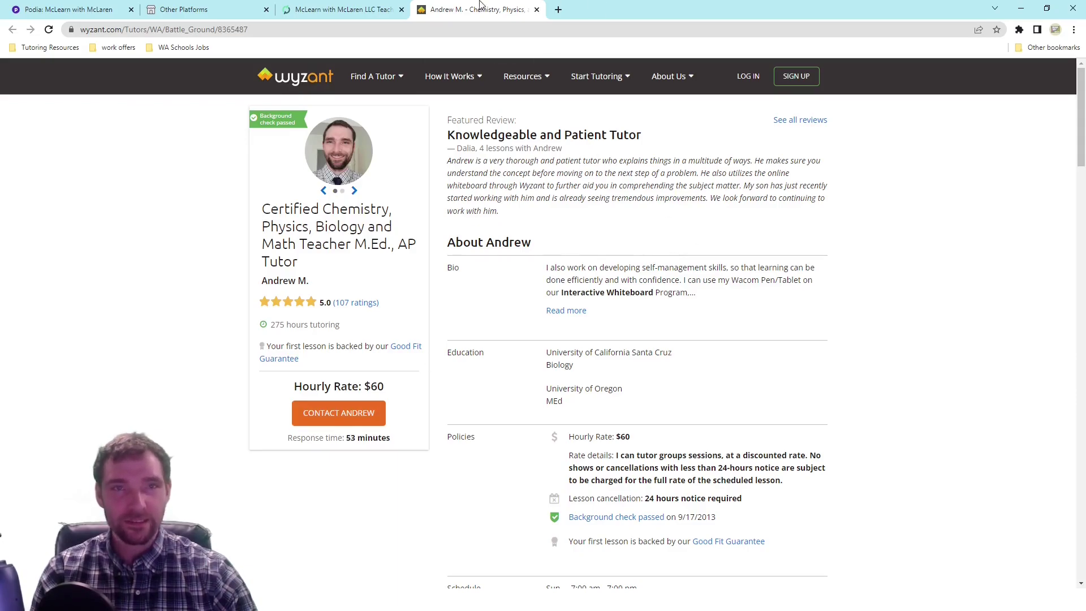
left_click(184, 10)
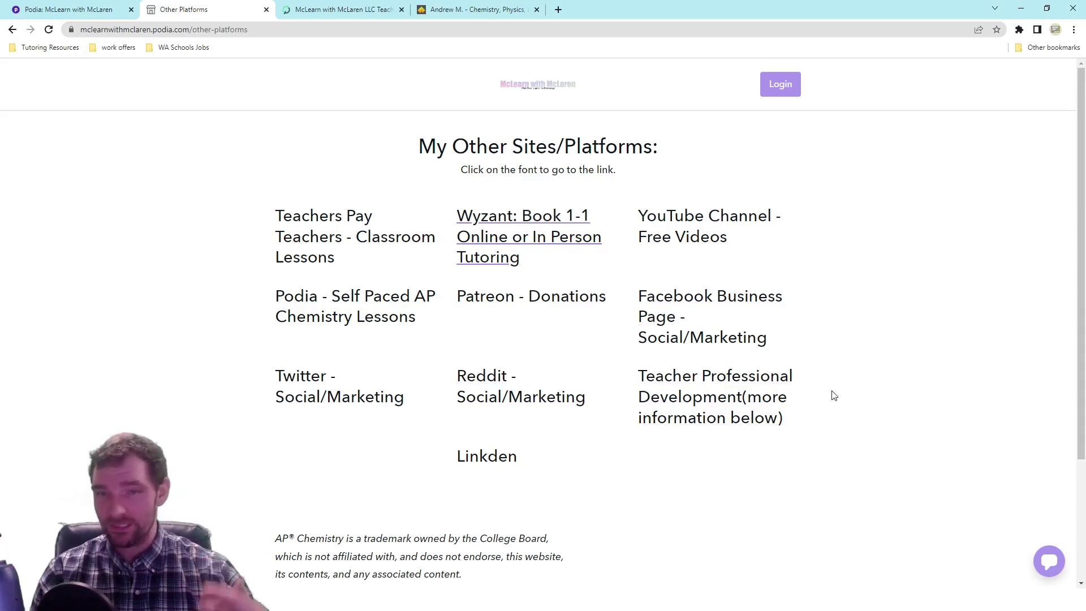
left_click(714, 407)
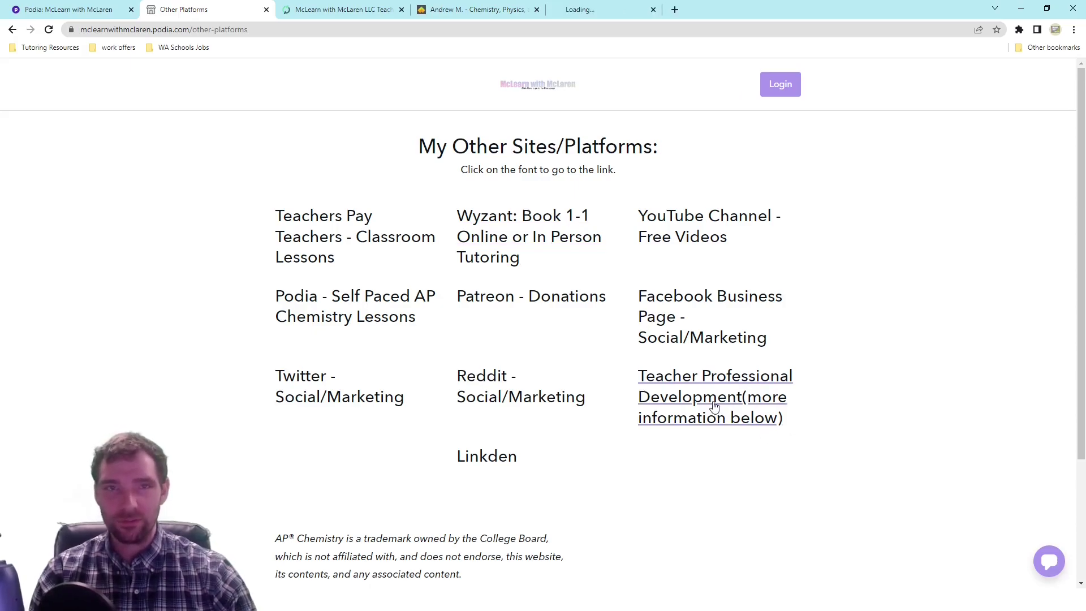
left_click(589, 11)
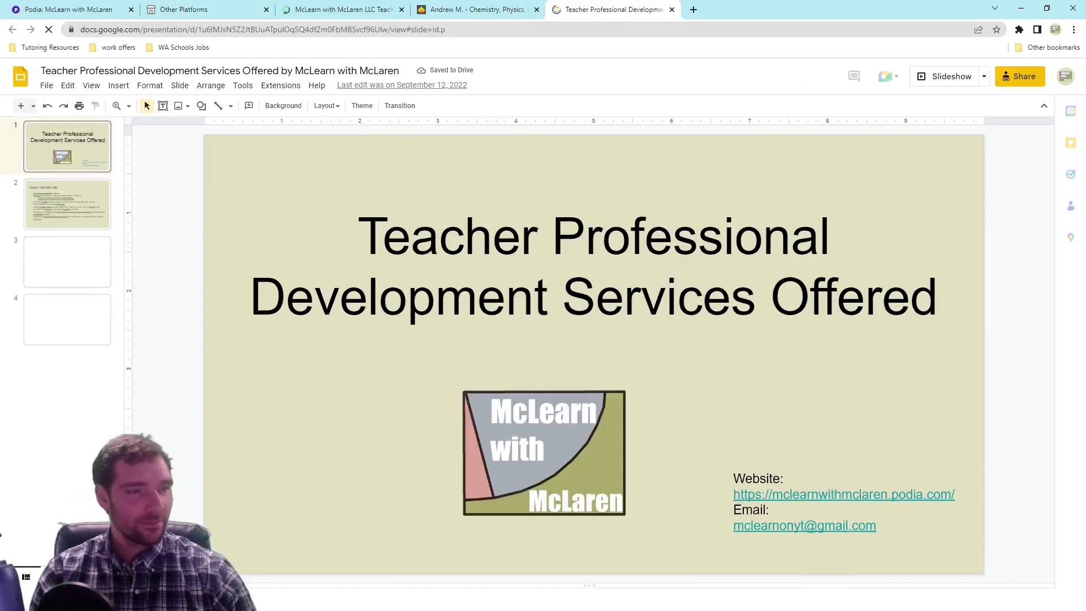